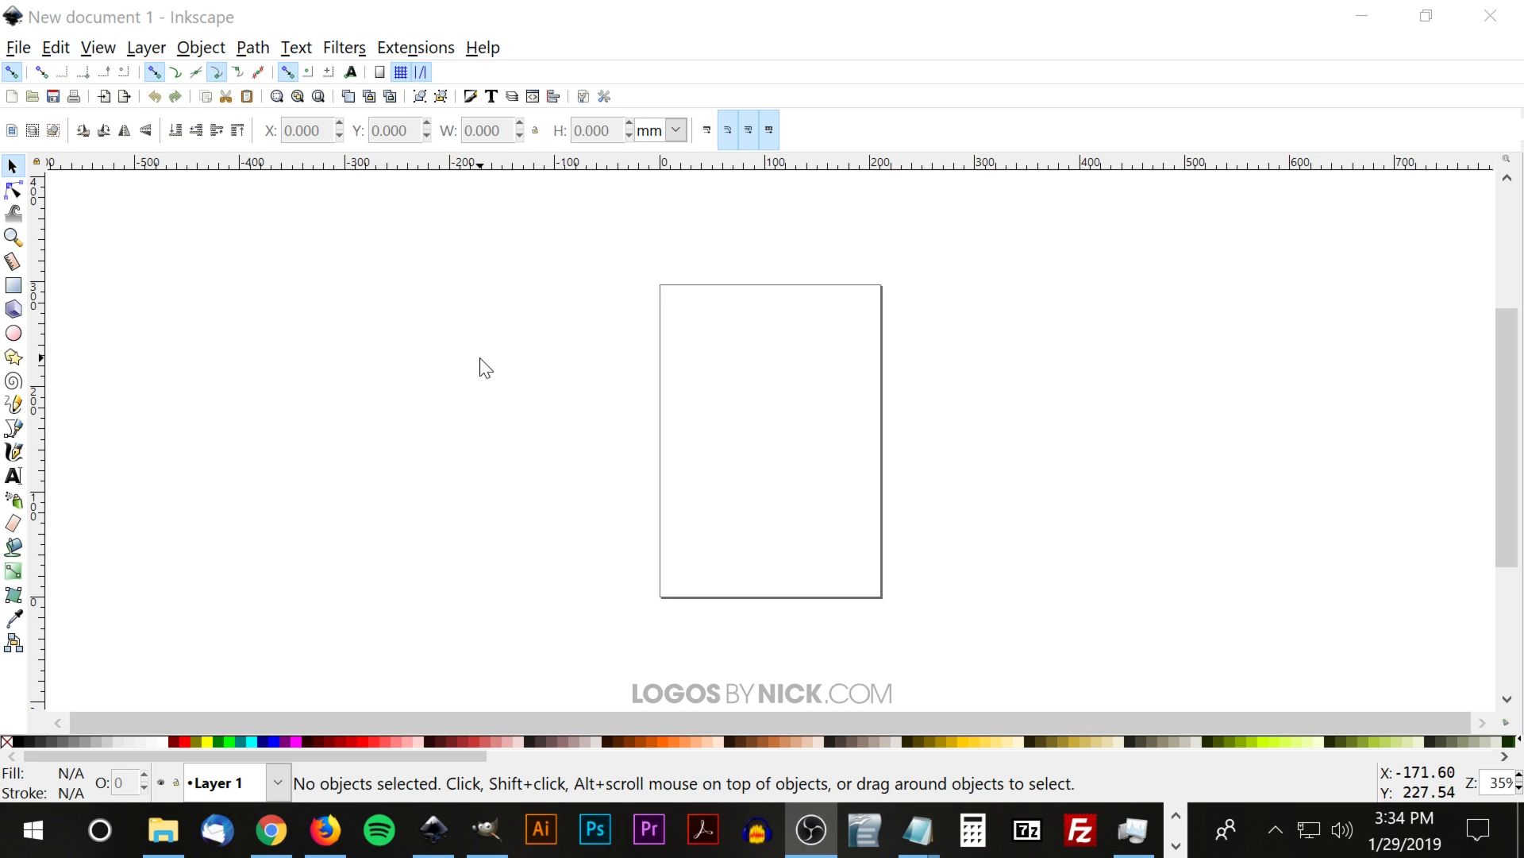
- Bring the Inkscape window with the blank New document 1 to the front
{"action": "left_click", "coordinate": [516, 326]}
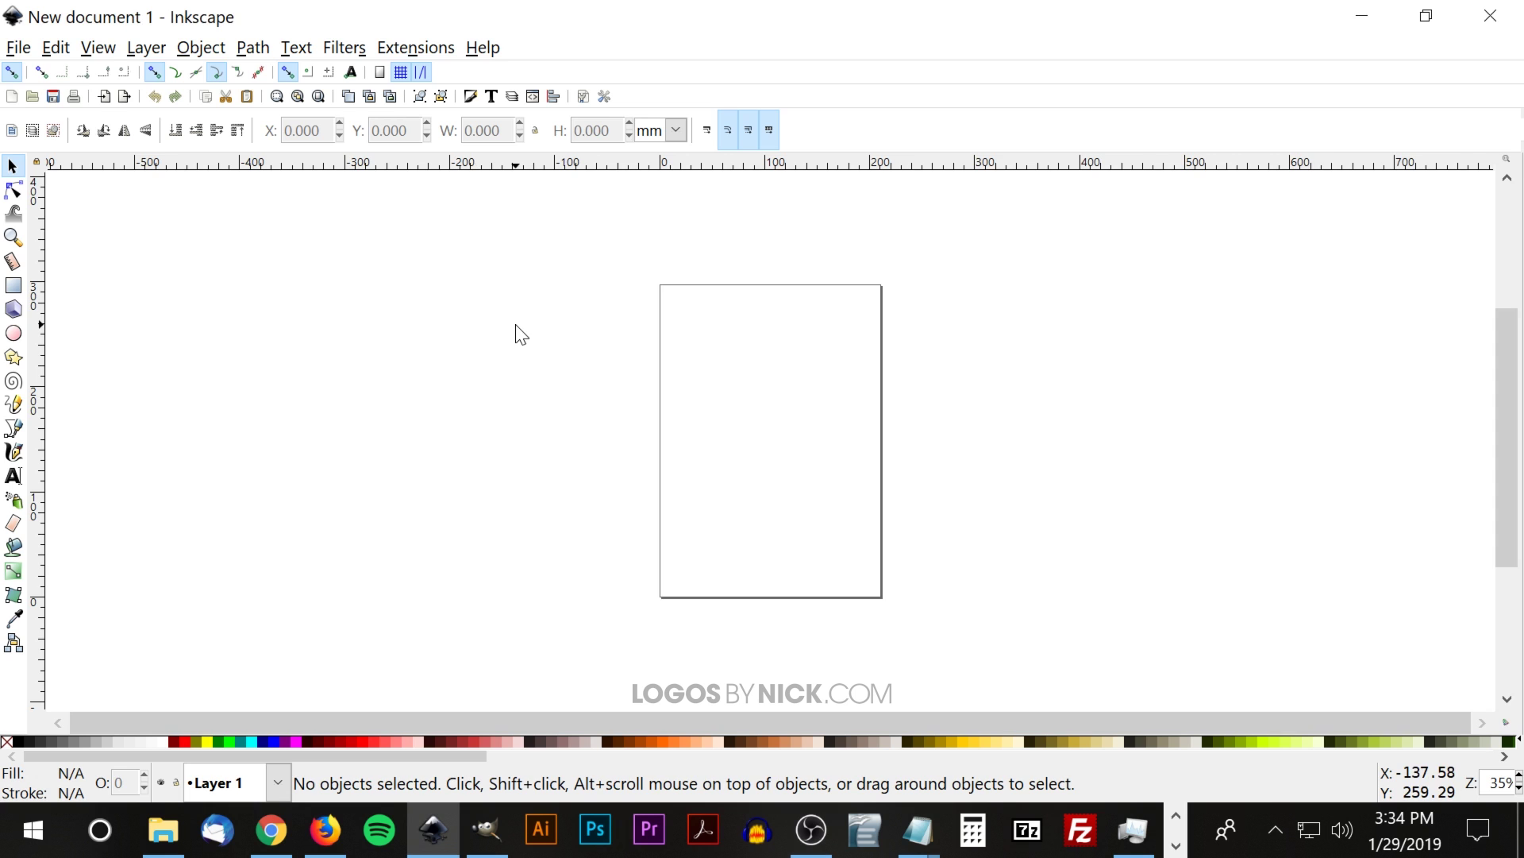
{"action": "left_click", "coordinate": [486, 48]}
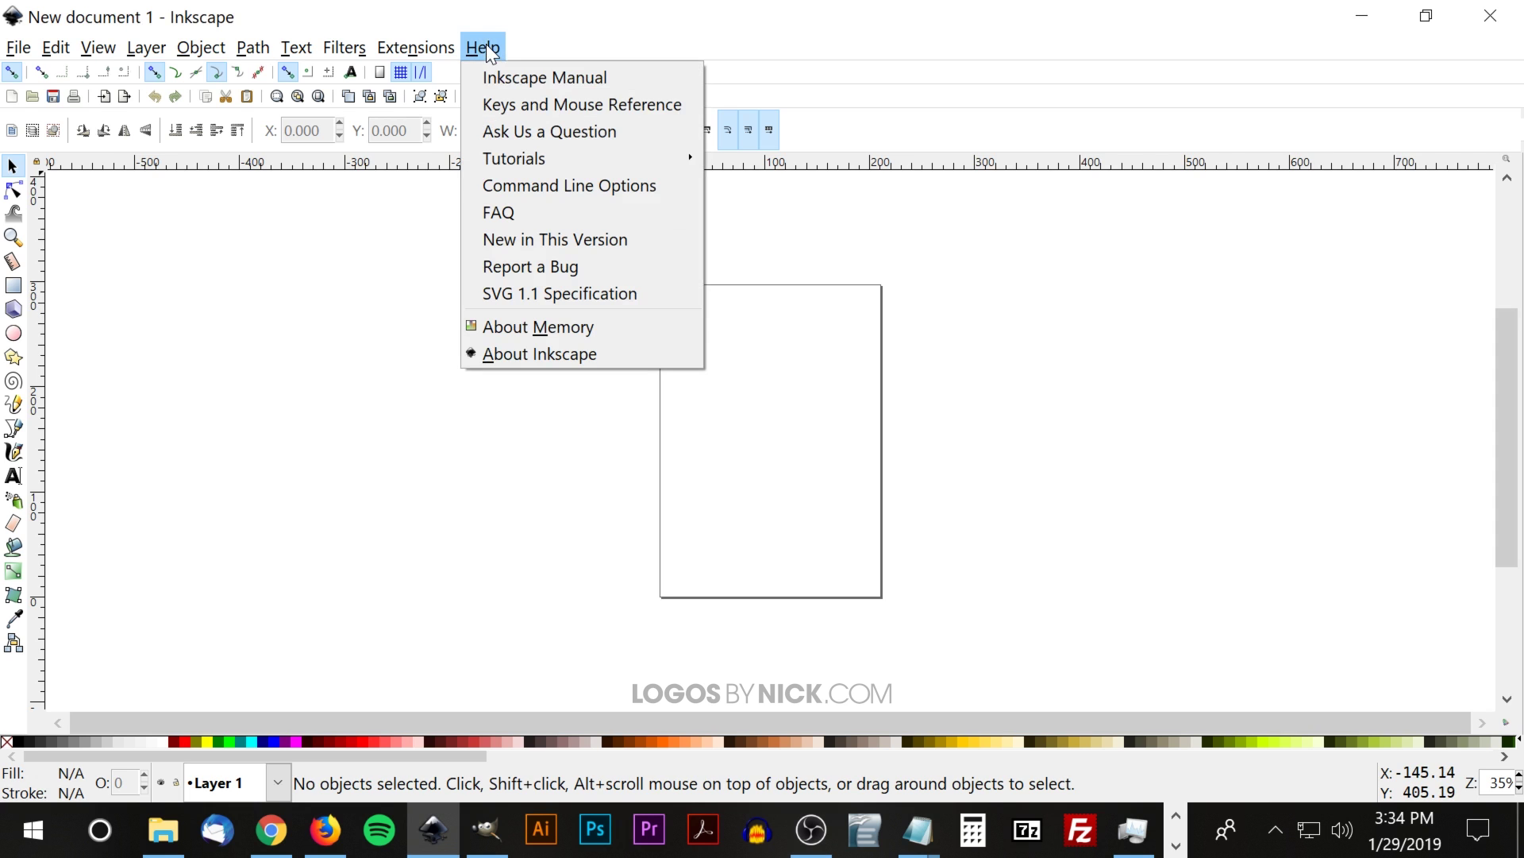
{"action": "left_click", "coordinate": [552, 355]}
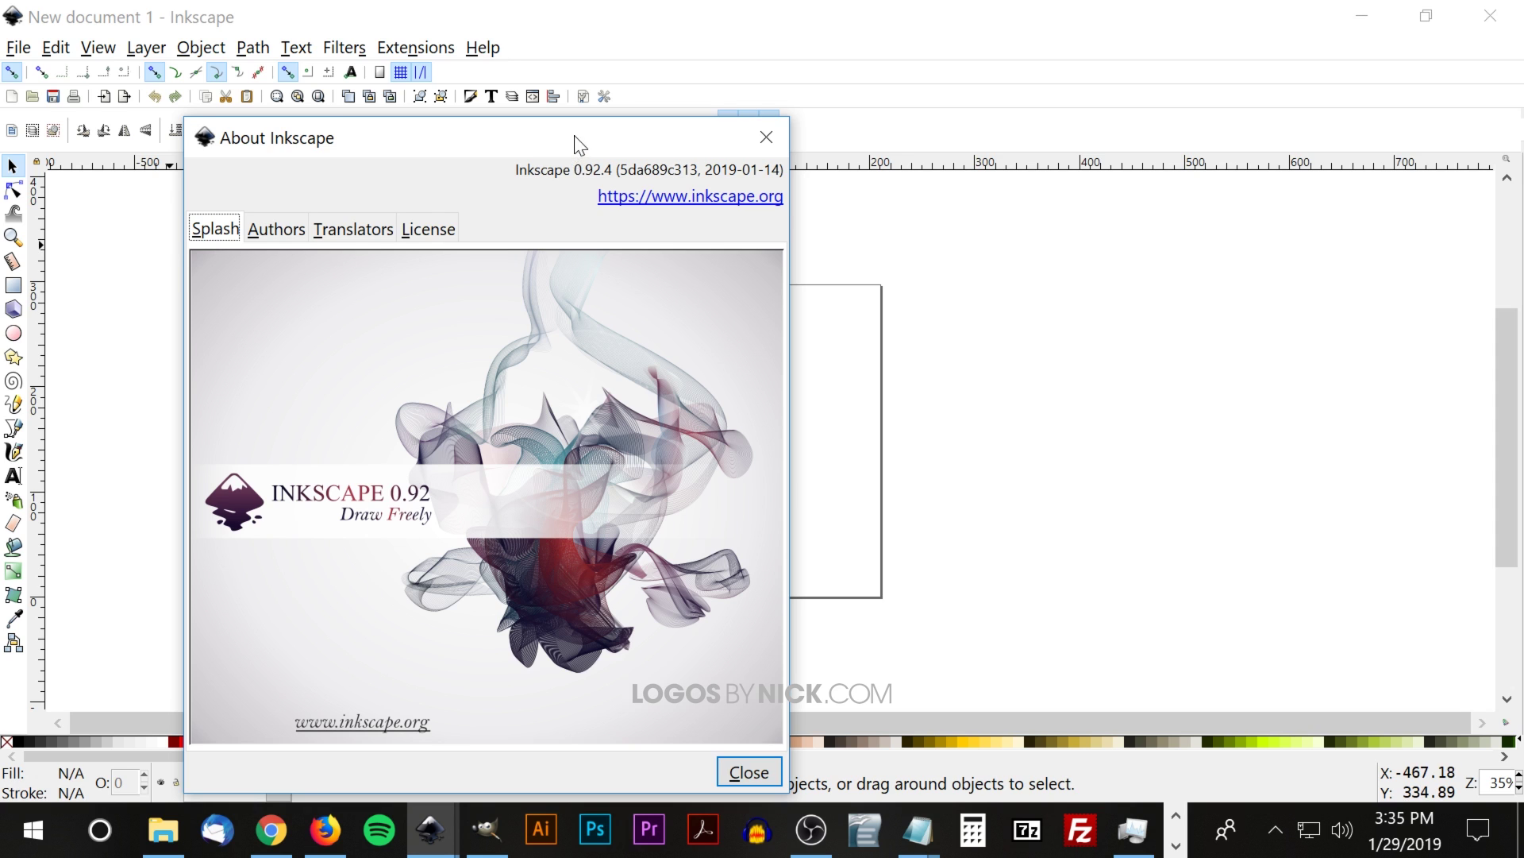
{"action": "left_click_drag", "start_coordinate": [575, 137], "coordinate": [805, 109]}
{"action": "key", "text": "Tab"}
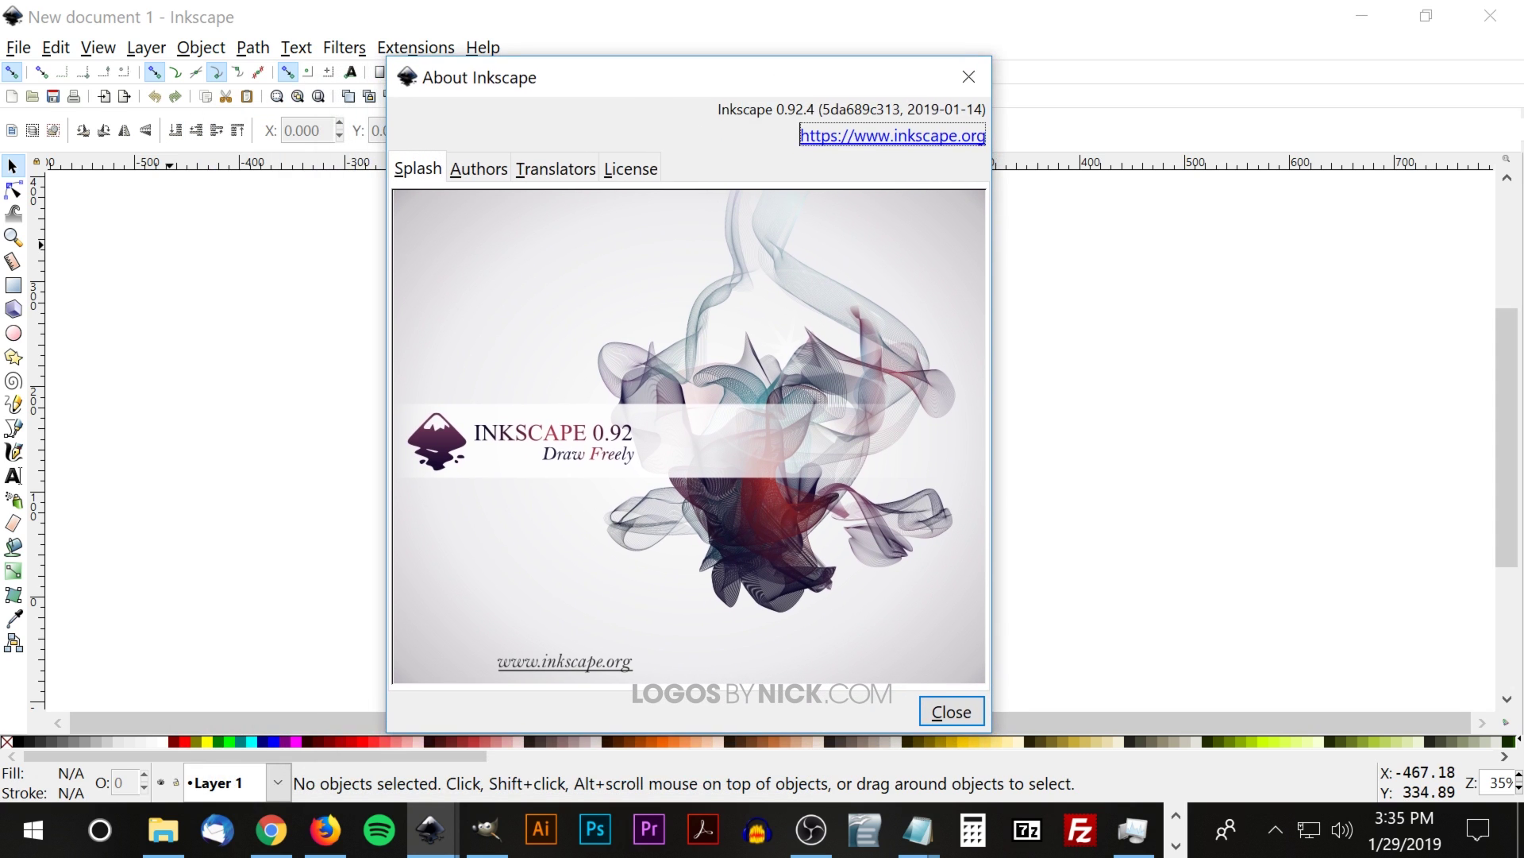
{"action": "left_click", "coordinate": [970, 89]}
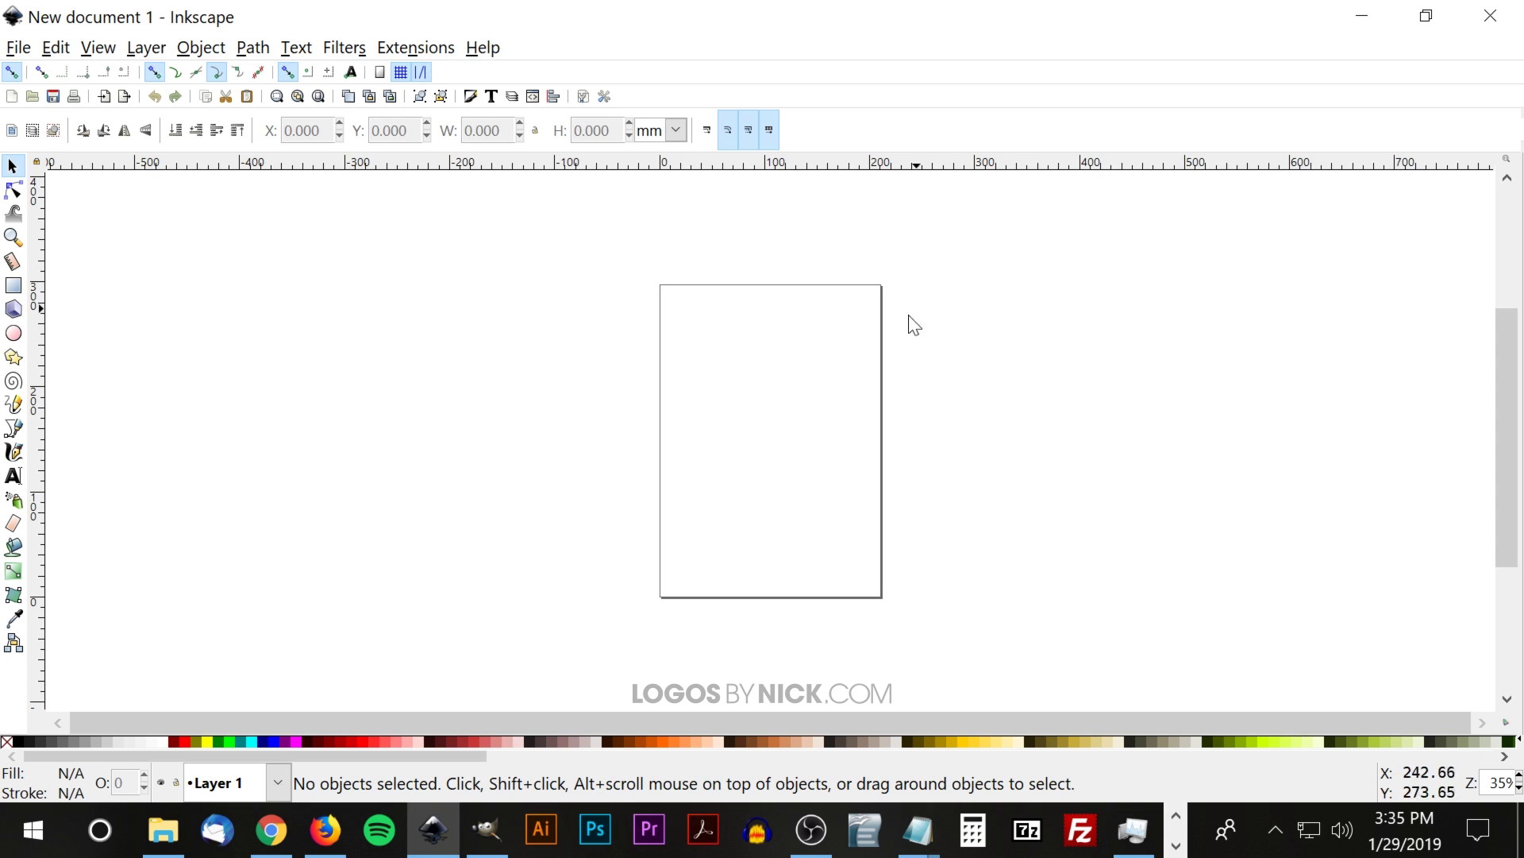
{"action": "scroll", "coordinate": [933, 367], "scroll_direction": "right", "scroll_amount": 1}
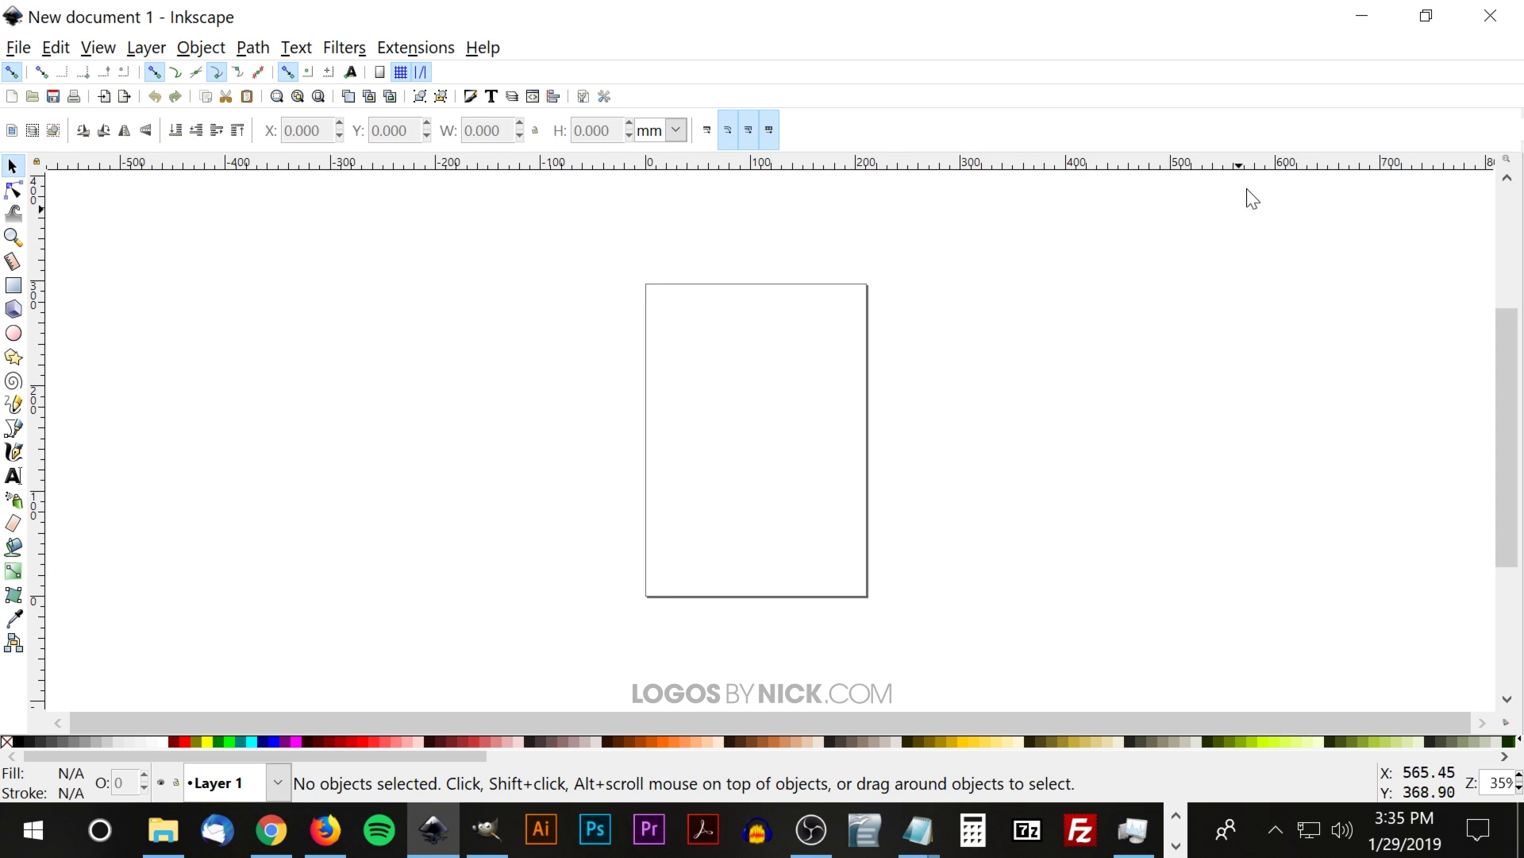
- Minimize Inkscape and look over icons-2019.svg and icons-original.svg in the New icons folder
{"action": "left_click", "coordinate": [1360, 13]}
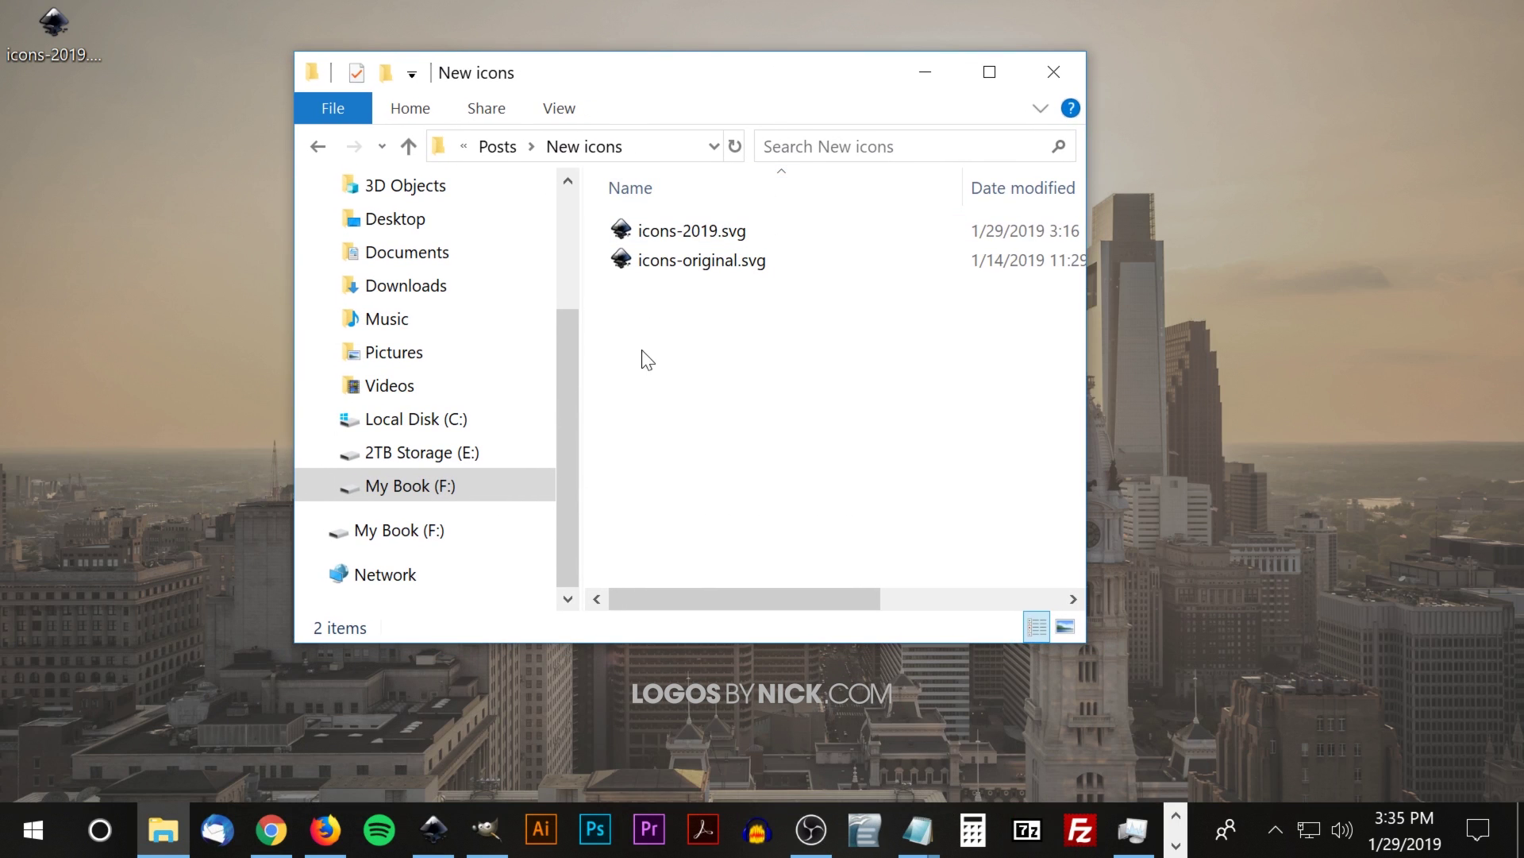
{"action": "left_click", "coordinate": [646, 231]}
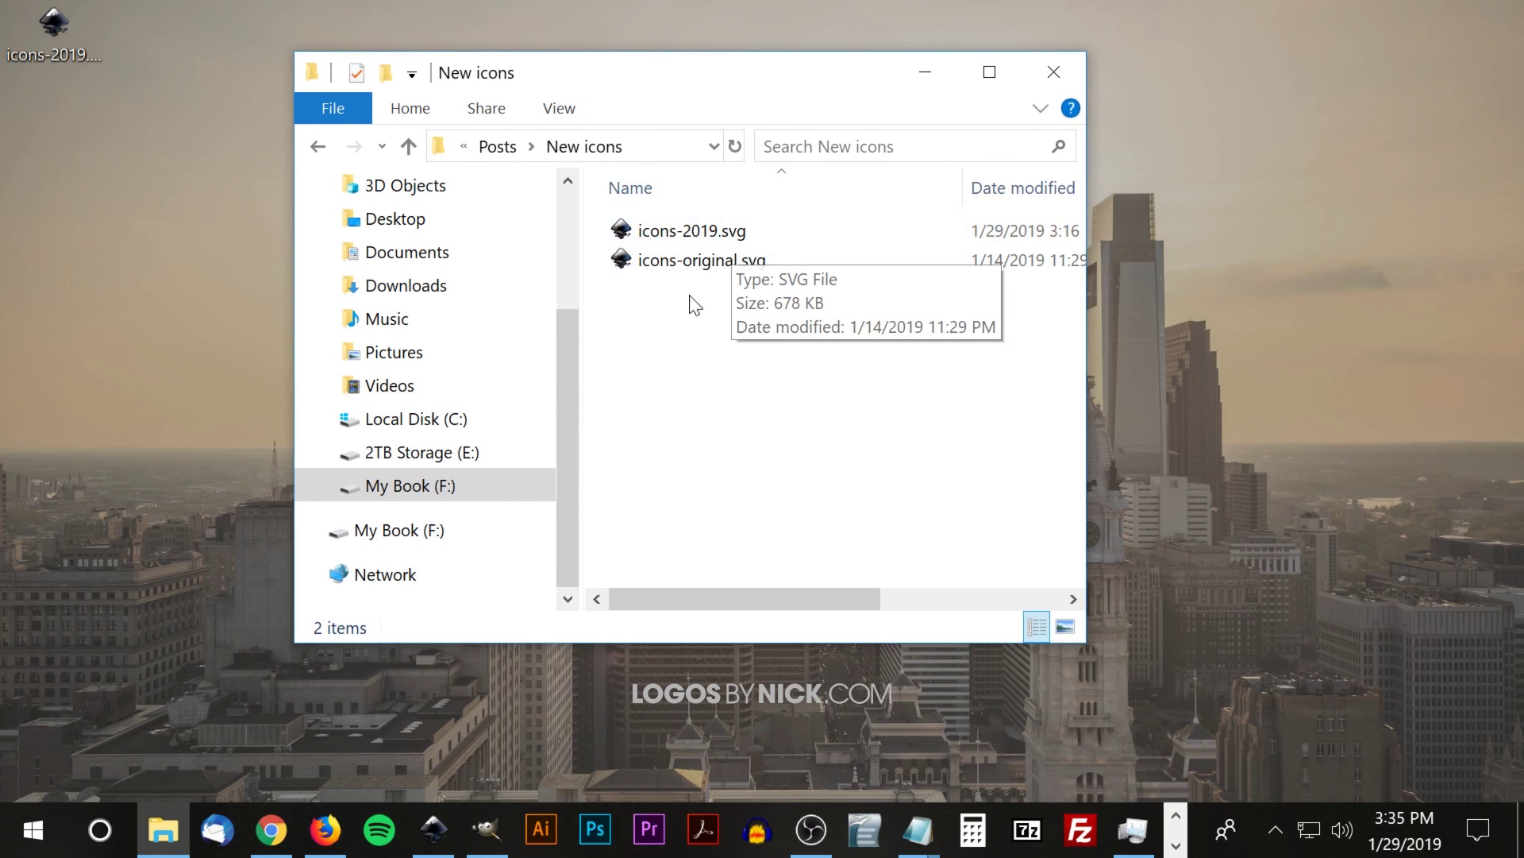
{"action": "left_click", "coordinate": [688, 238]}
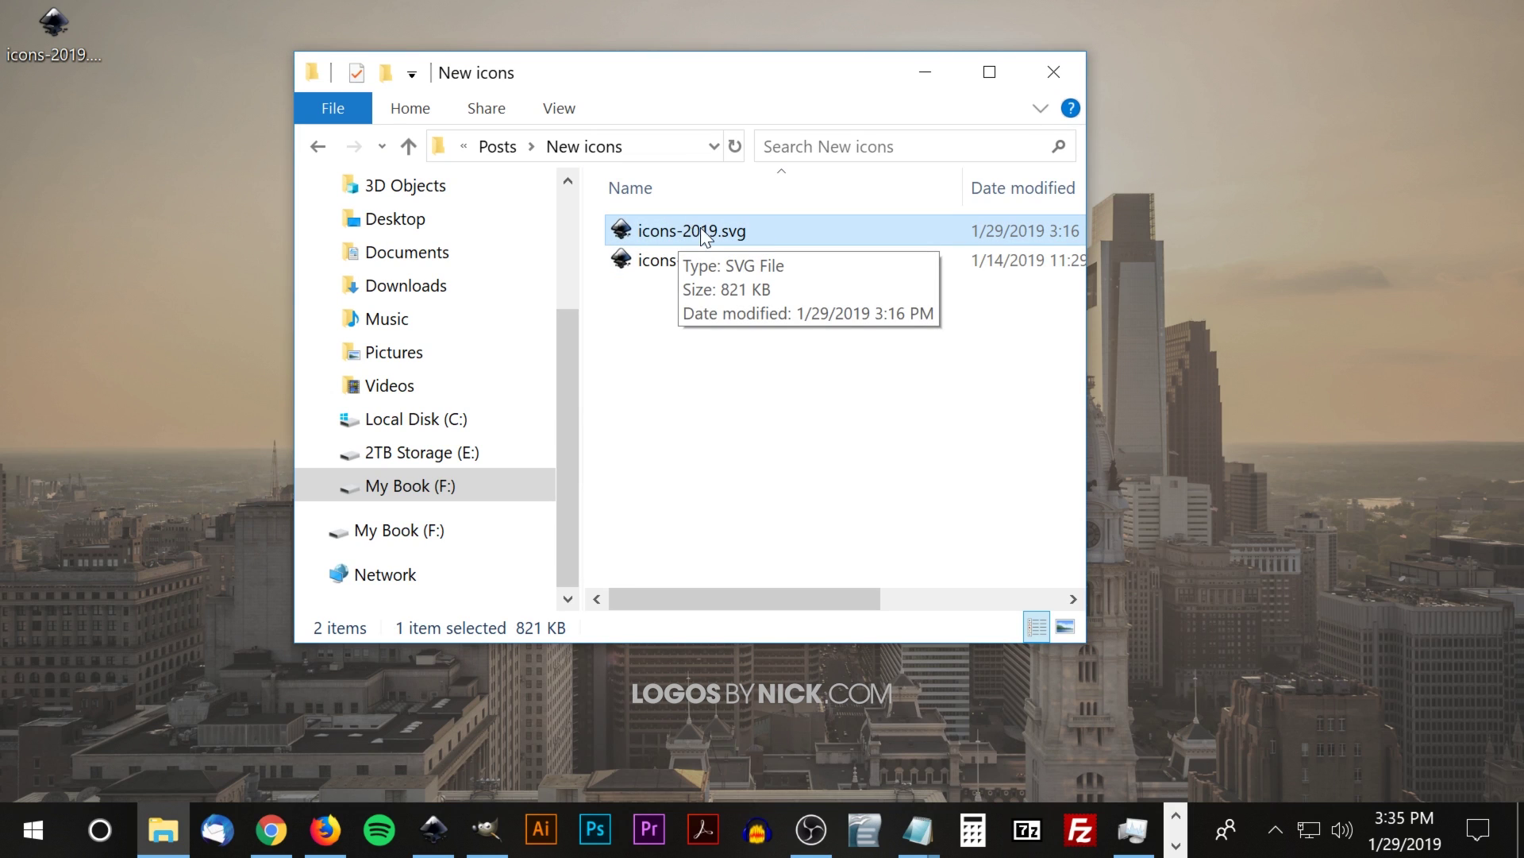
{"action": "left_click", "coordinate": [663, 277]}
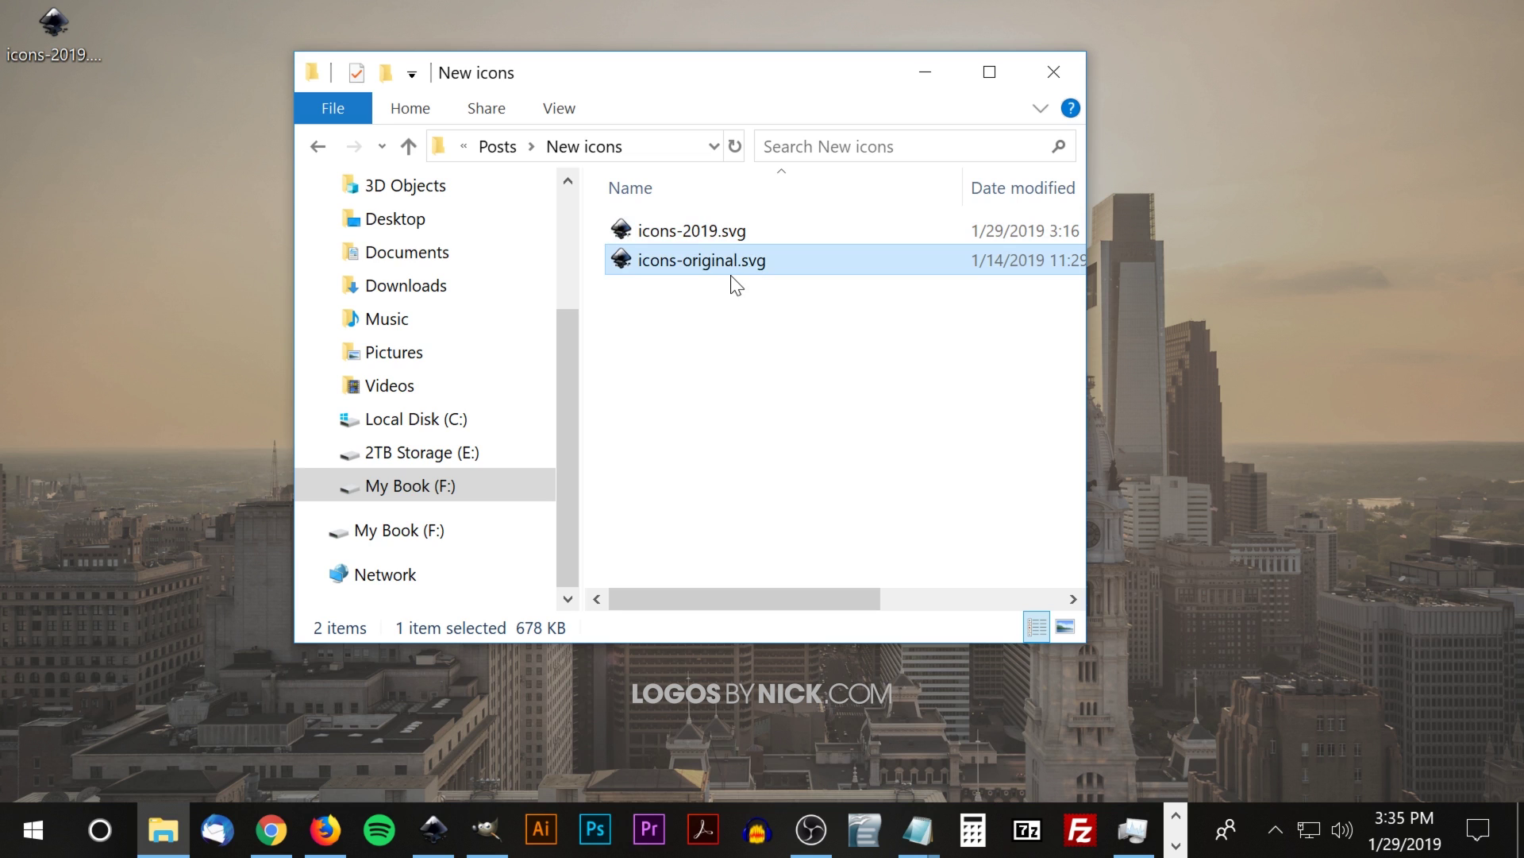
{"action": "left_click", "coordinate": [718, 355]}
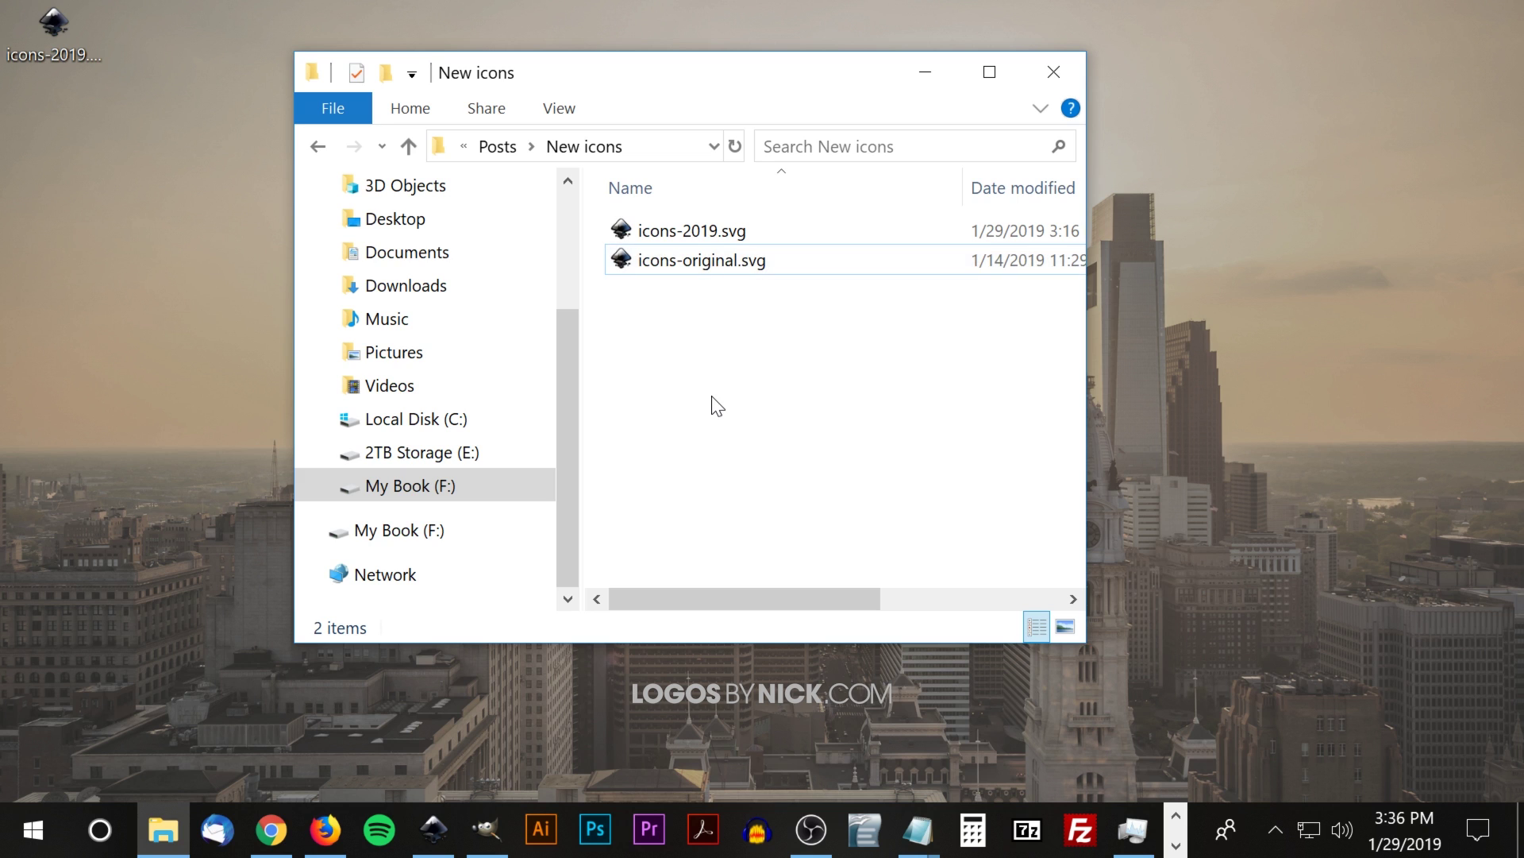
- Move the New icons window left and open Local Disk (C:) in a separate window
{"action": "left_click_drag", "start_coordinate": [717, 69], "coordinate": [536, 62]}
{"action": "right_click", "coordinate": [226, 414]}
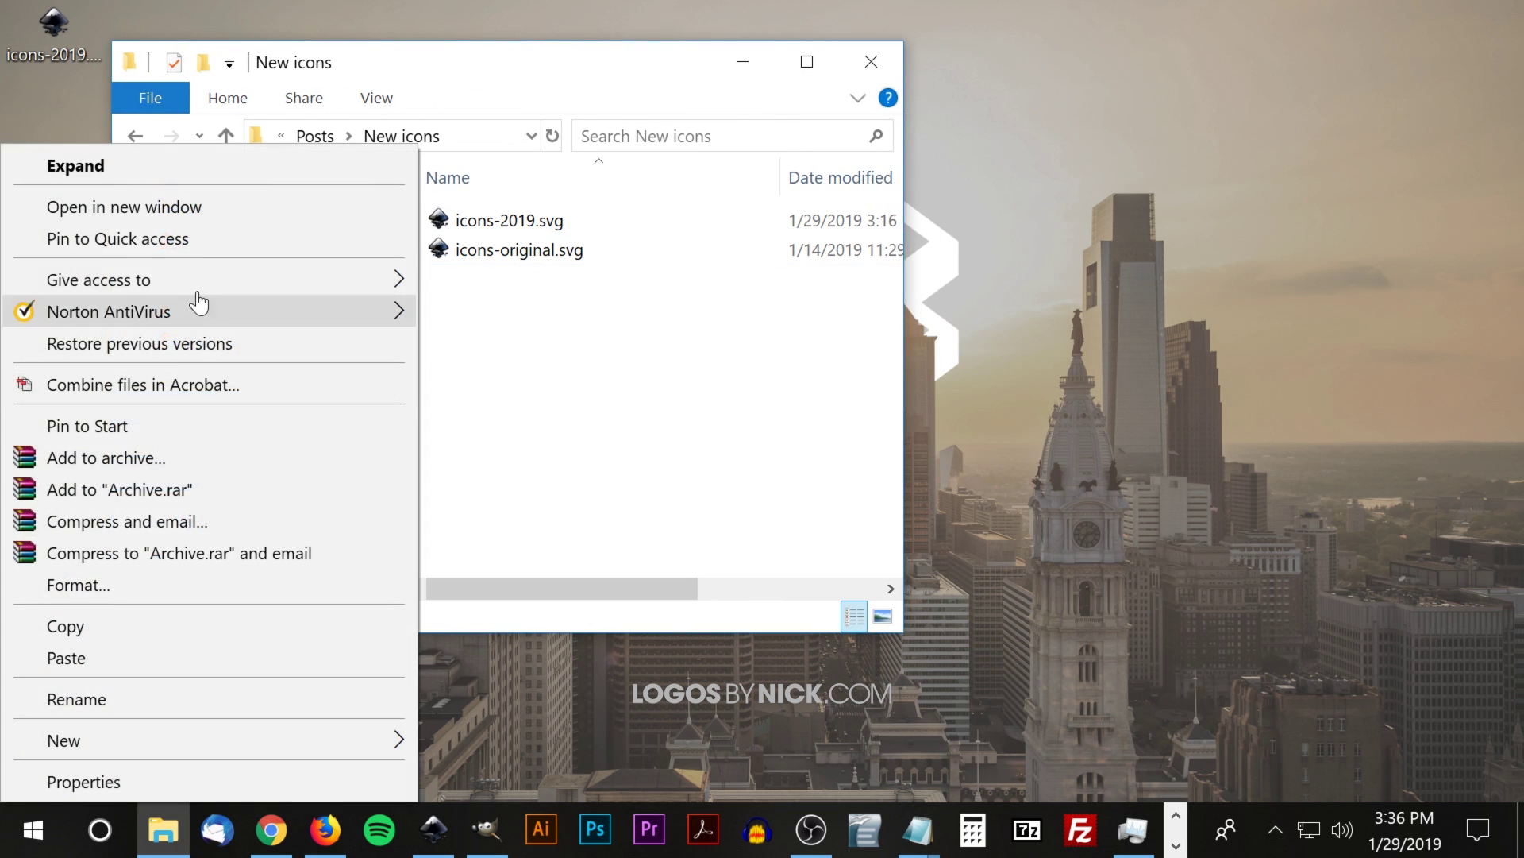
{"action": "left_click", "coordinate": [204, 227]}
{"action": "left_click_drag", "start_coordinate": [704, 96], "coordinate": [969, 126]}
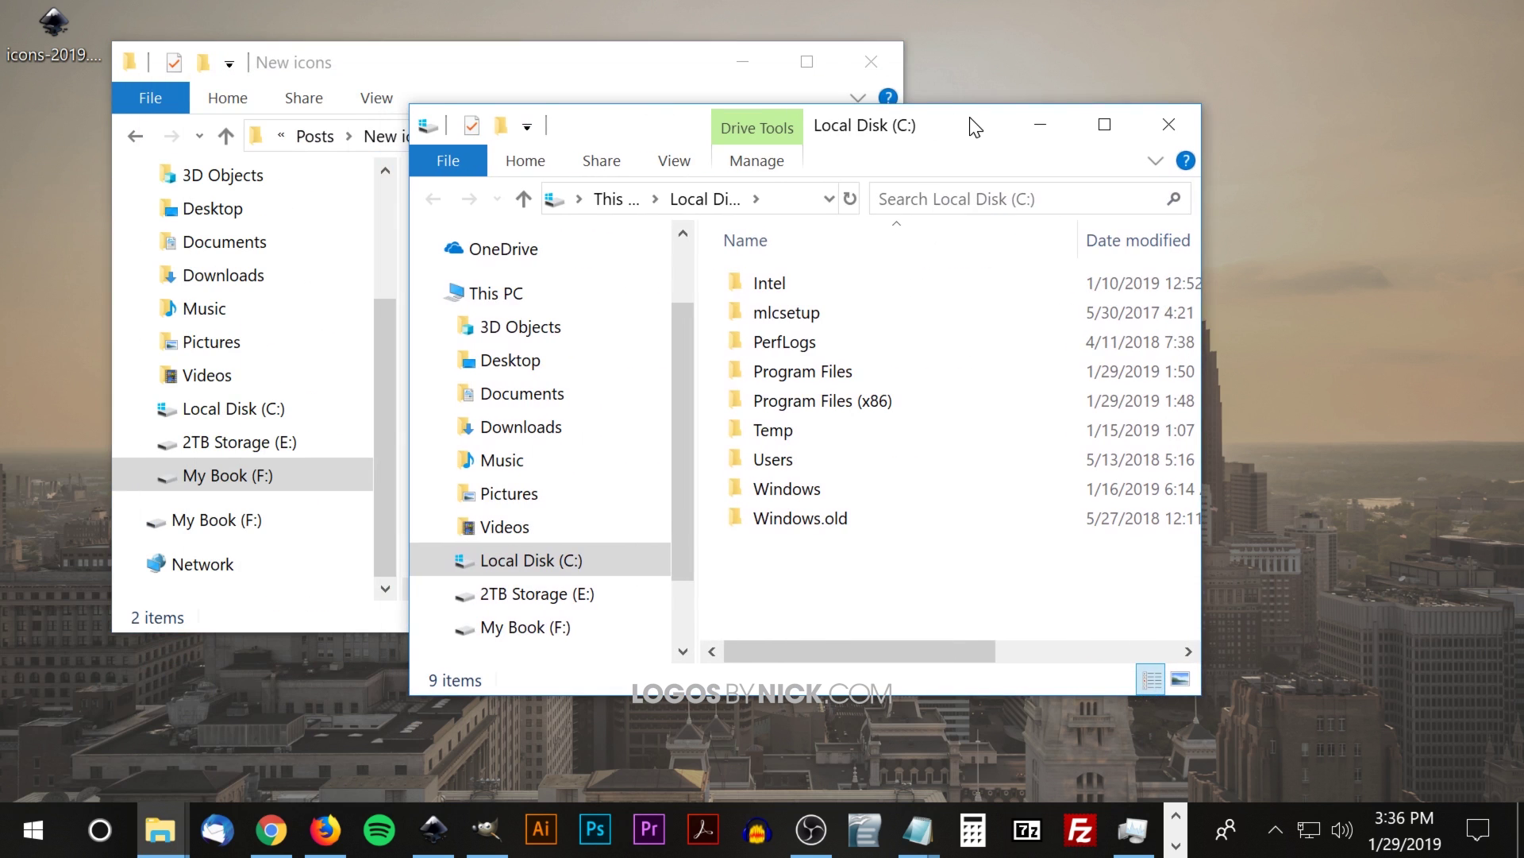
- Navigate to Program Files > Inkscape > share > icons in the new window
{"action": "double_click", "coordinate": [840, 380]}
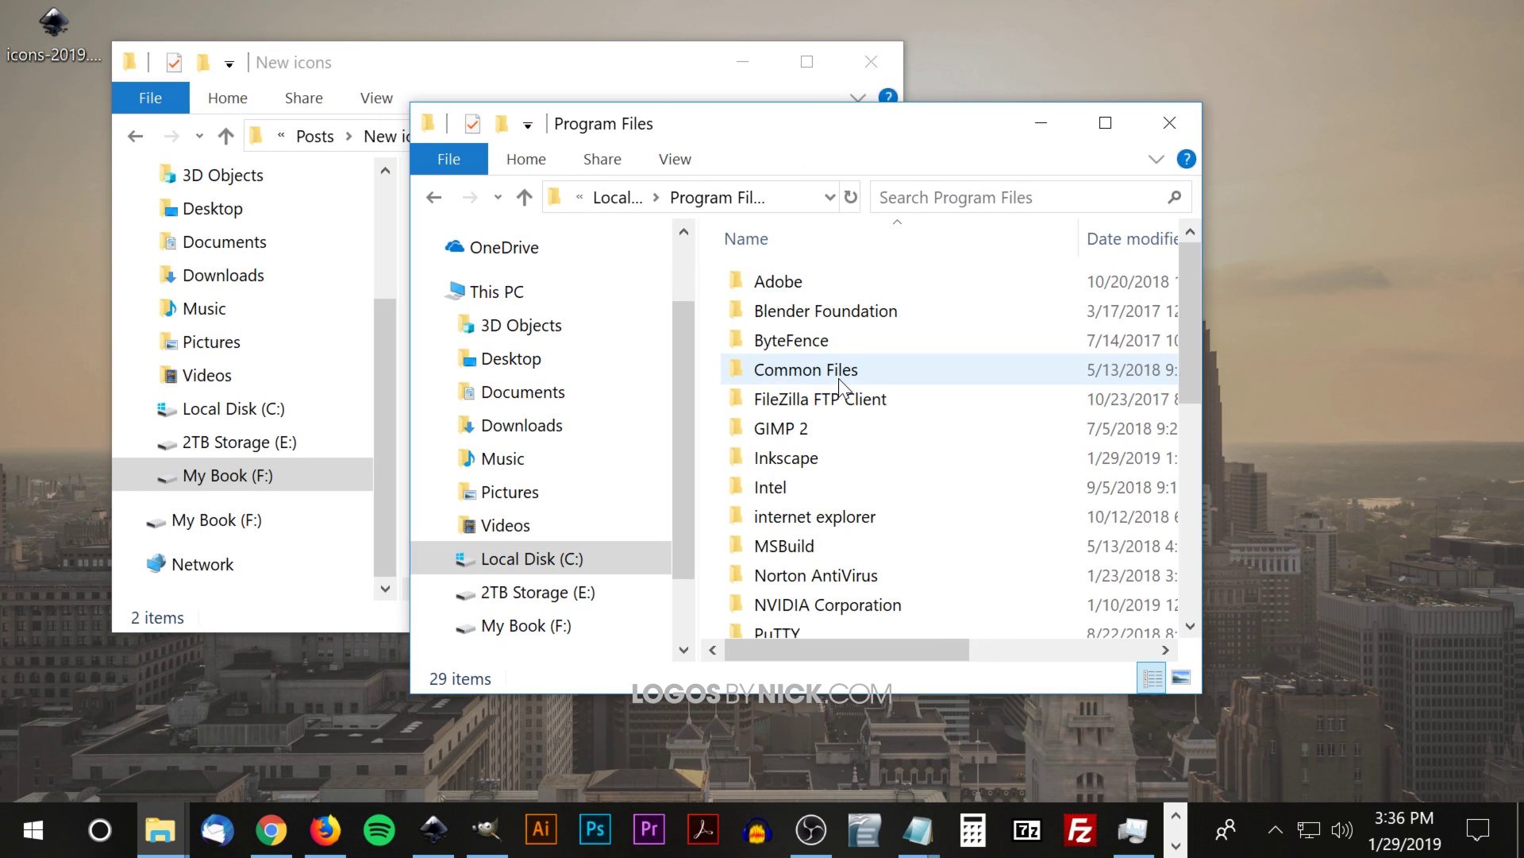
{"action": "left_click", "coordinate": [789, 461]}
{"action": "double_click", "coordinate": [788, 461]}
{"action": "left_click", "coordinate": [774, 401]}
{"action": "double_click", "coordinate": [775, 401]}
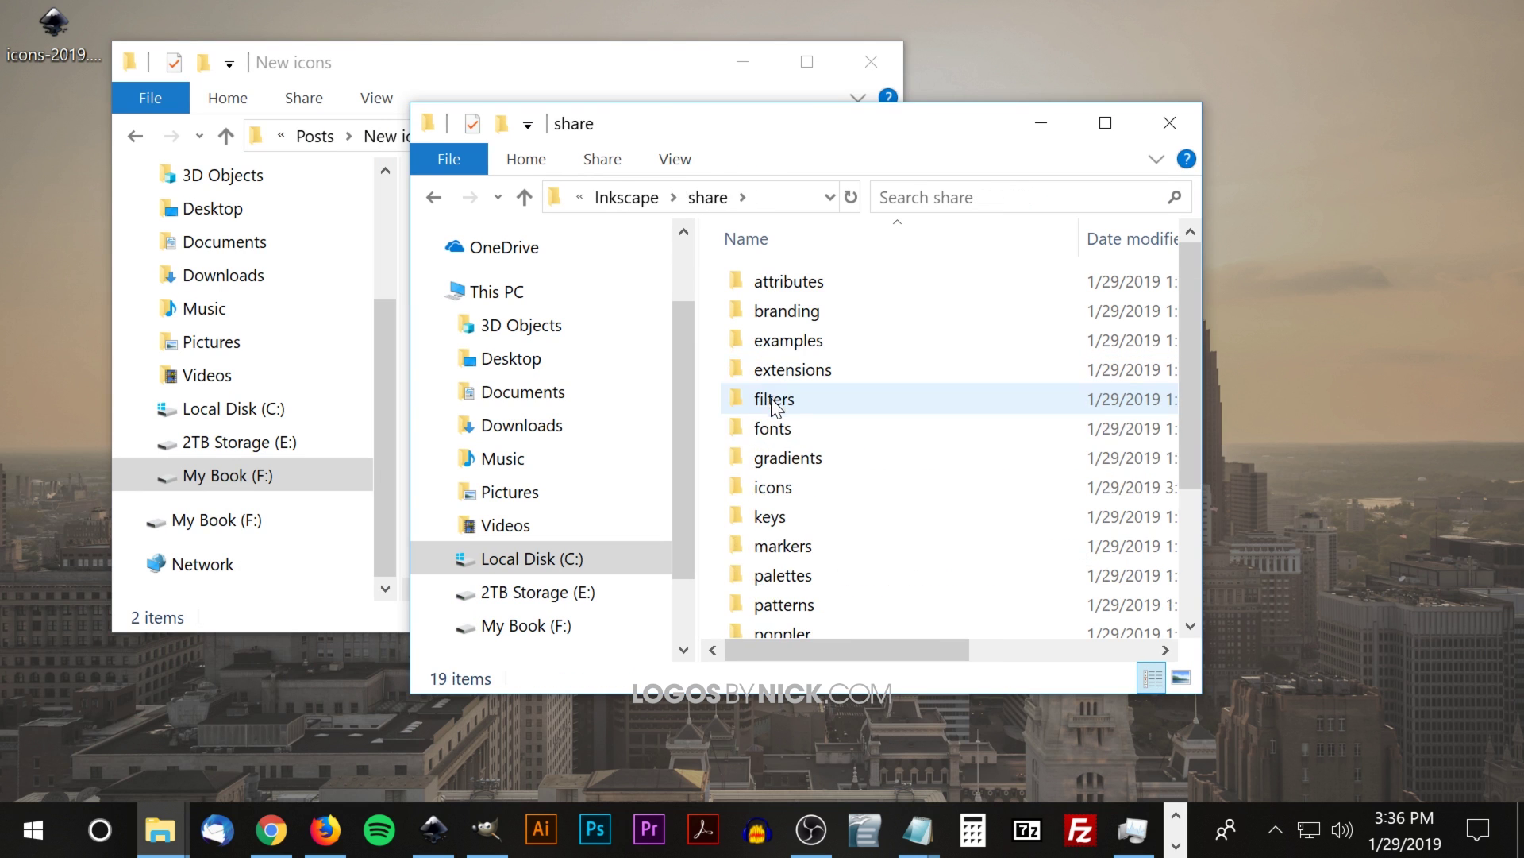
{"action": "double_click", "coordinate": [775, 489]}
{"action": "scroll", "coordinate": [989, 436], "scroll_direction": "down", "scroll_amount": 5}
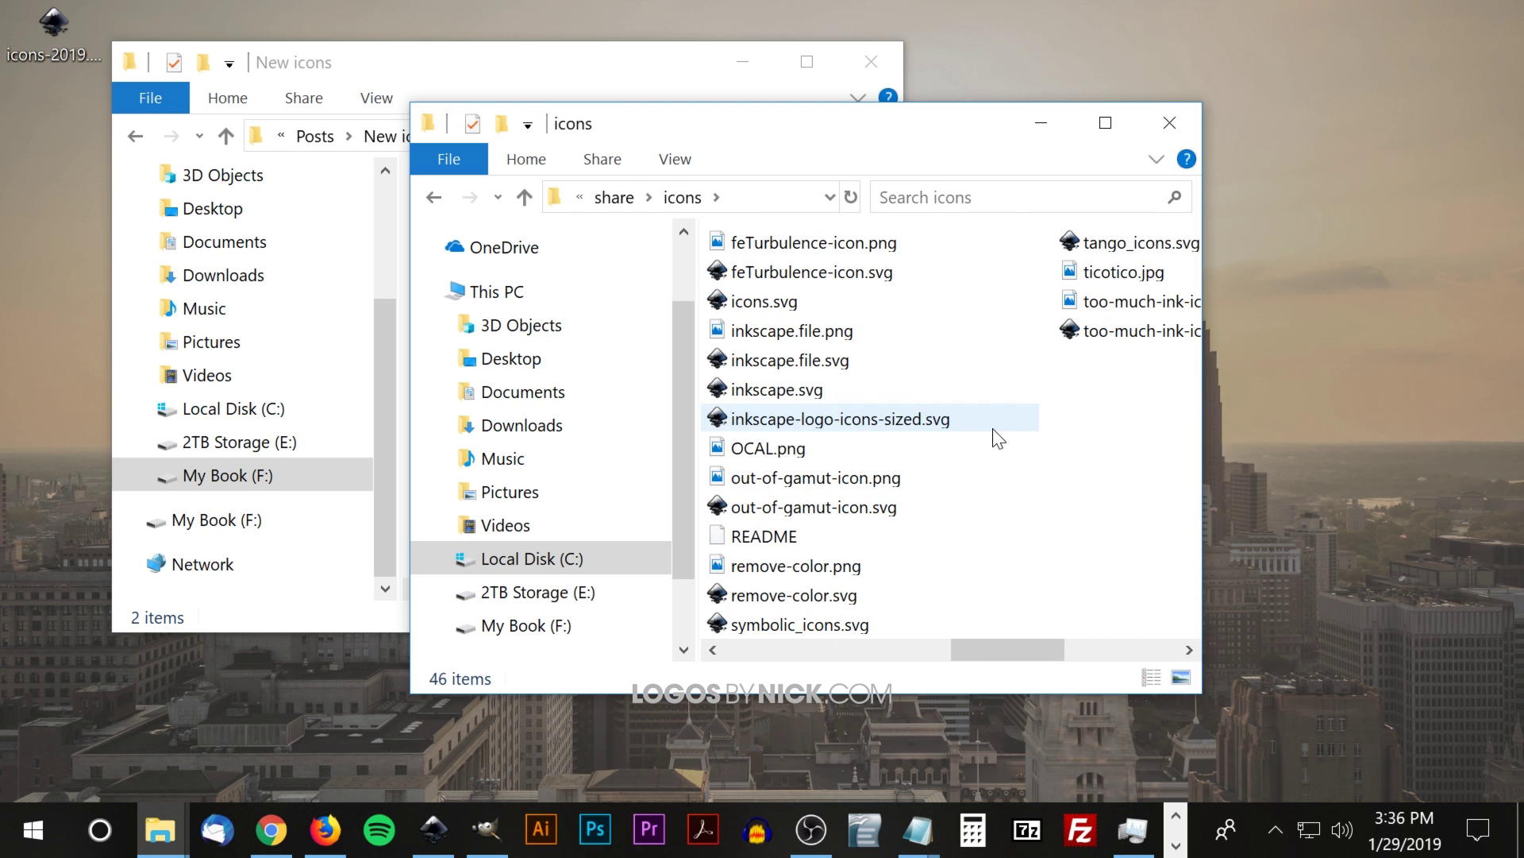
{"action": "mouse_move", "coordinate": [749, 310]}
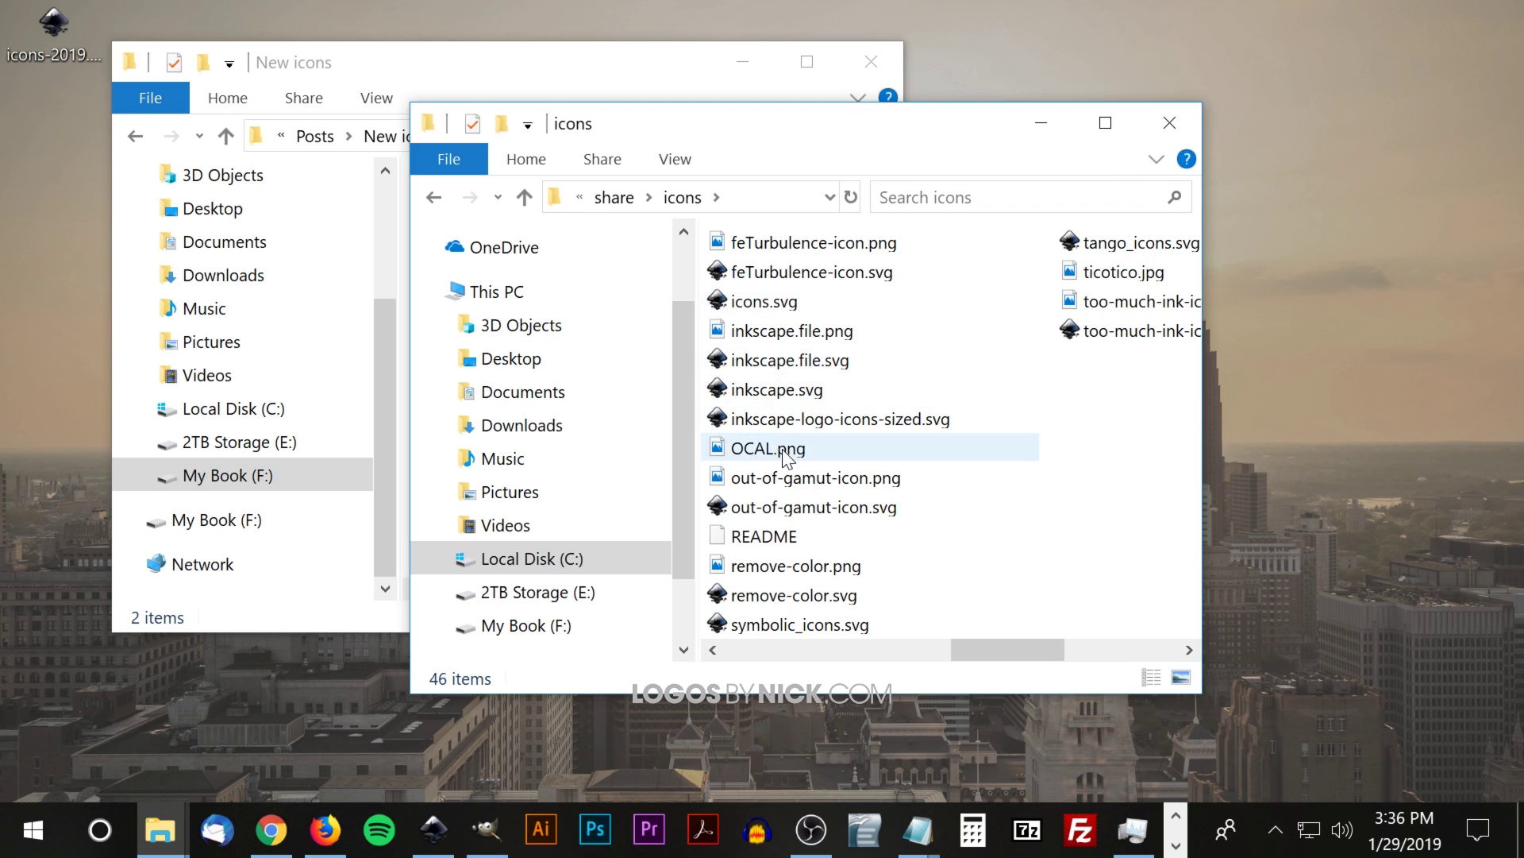
- Rename the existing icons.svg to icons-original.svg
{"action": "right_click", "coordinate": [781, 309]}
{"action": "left_click", "coordinate": [493, 737]}
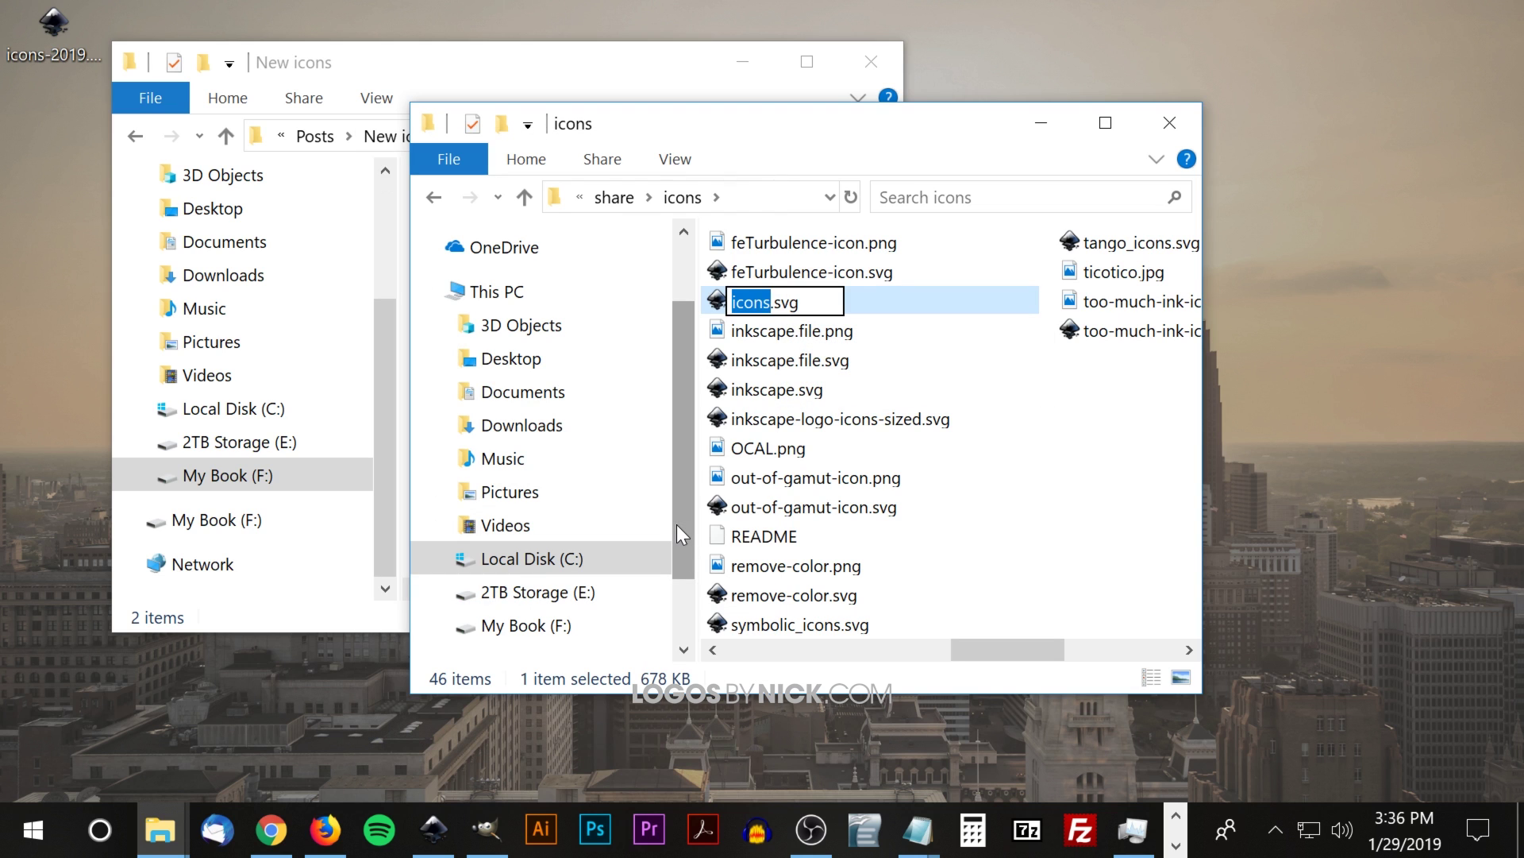
{"action": "key", "text": "Right"}
{"action": "type", "text": "-original"}
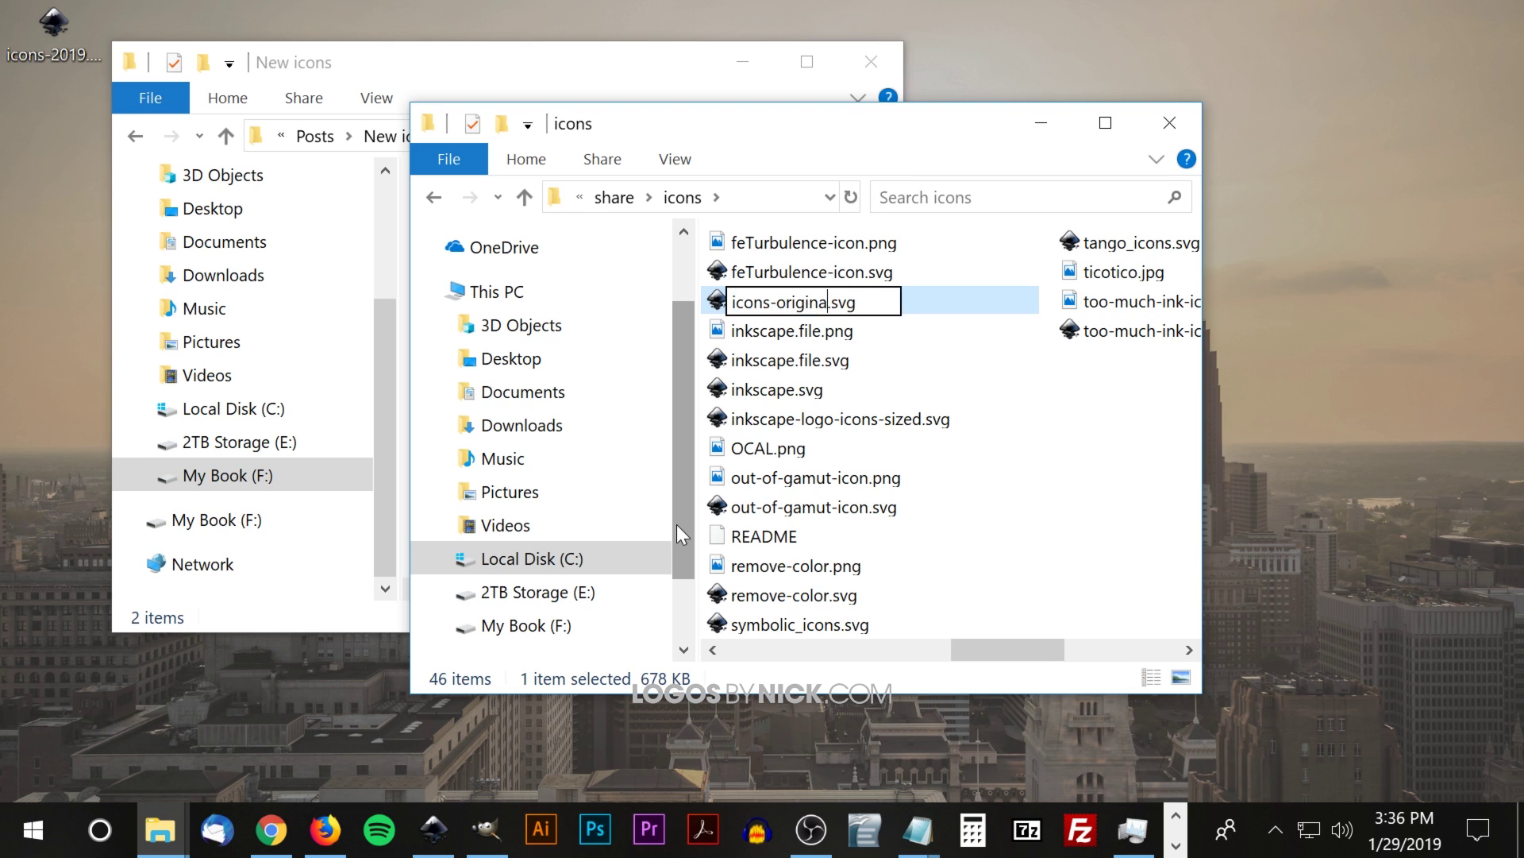
{"action": "key", "text": "Return"}
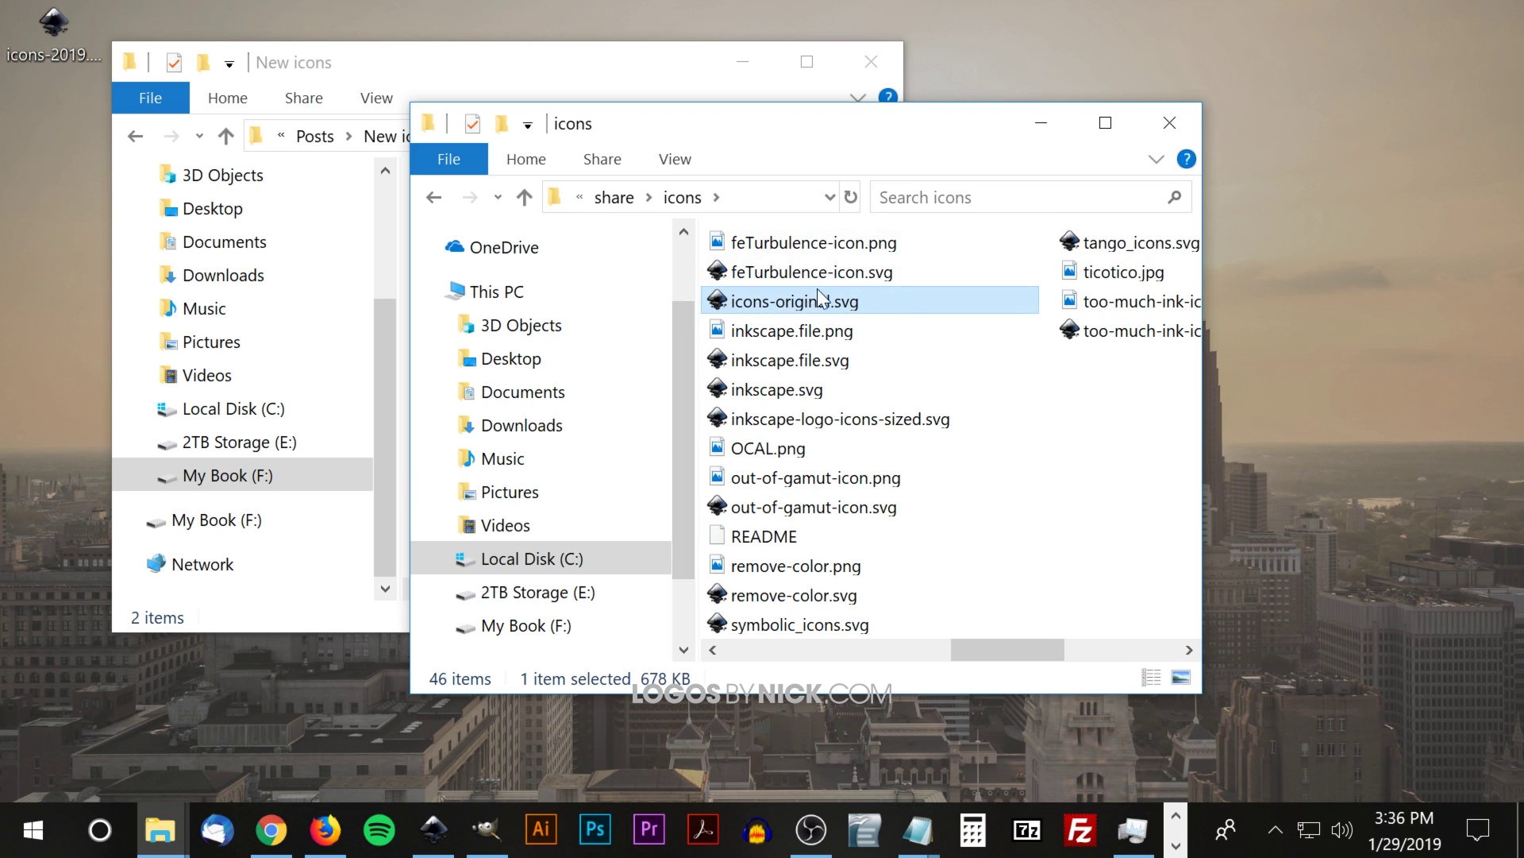
- Copy icons-2019.svg from New icons into the share\icons folder, granting administrator permission
{"action": "left_click_drag", "start_coordinate": [588, 60], "coordinate": [527, 67]}
{"action": "left_click", "coordinate": [454, 232]}
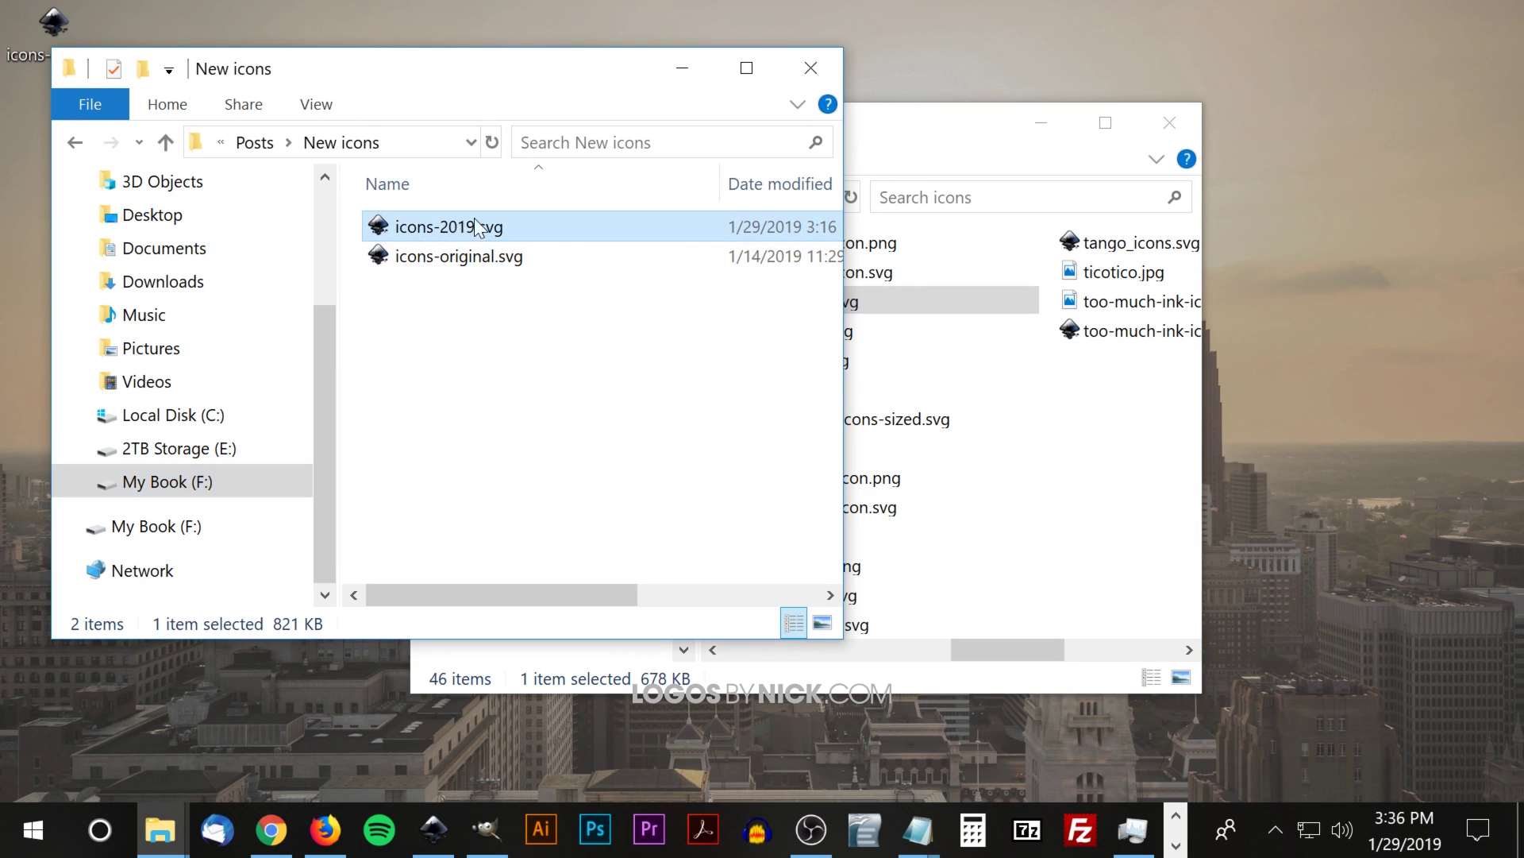
{"action": "right_click", "coordinate": [469, 230]}
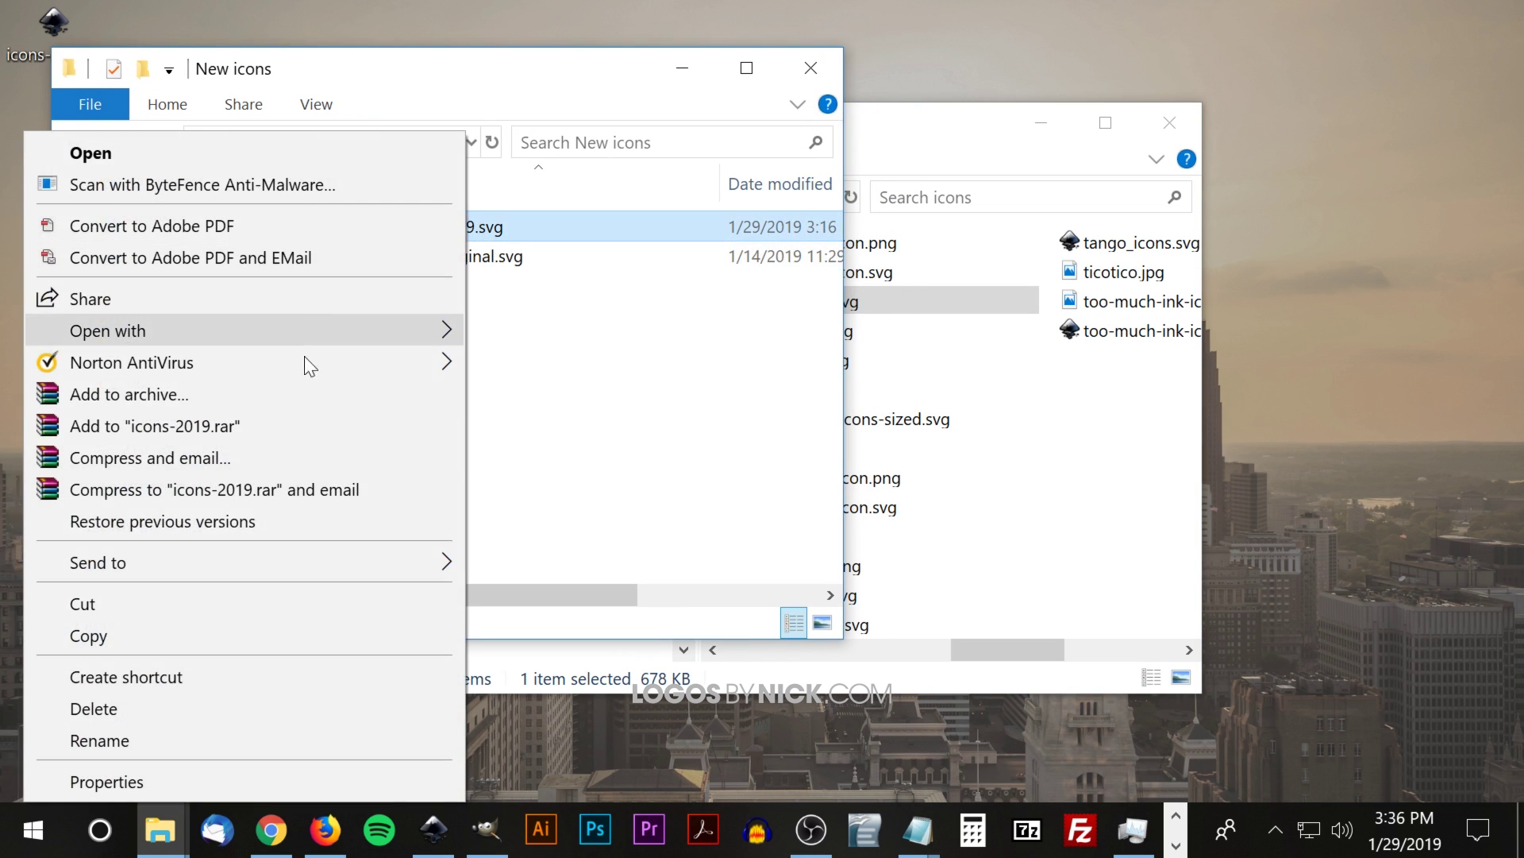
{"action": "left_click", "coordinate": [182, 640]}
{"action": "left_click", "coordinate": [1164, 525]}
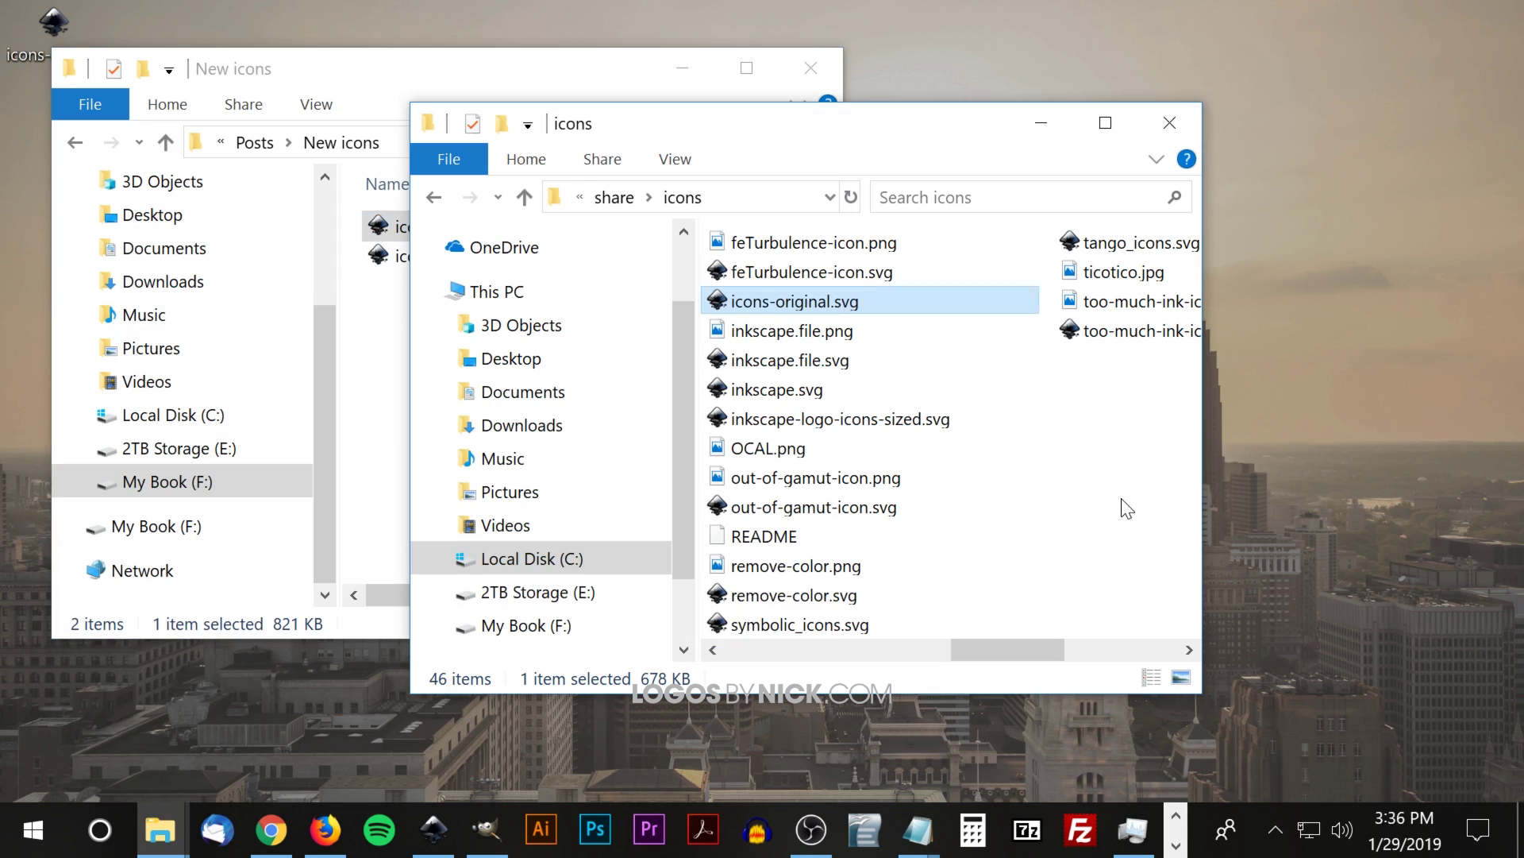
{"action": "right_click", "coordinate": [1084, 426]}
{"action": "left_click", "coordinate": [893, 631]}
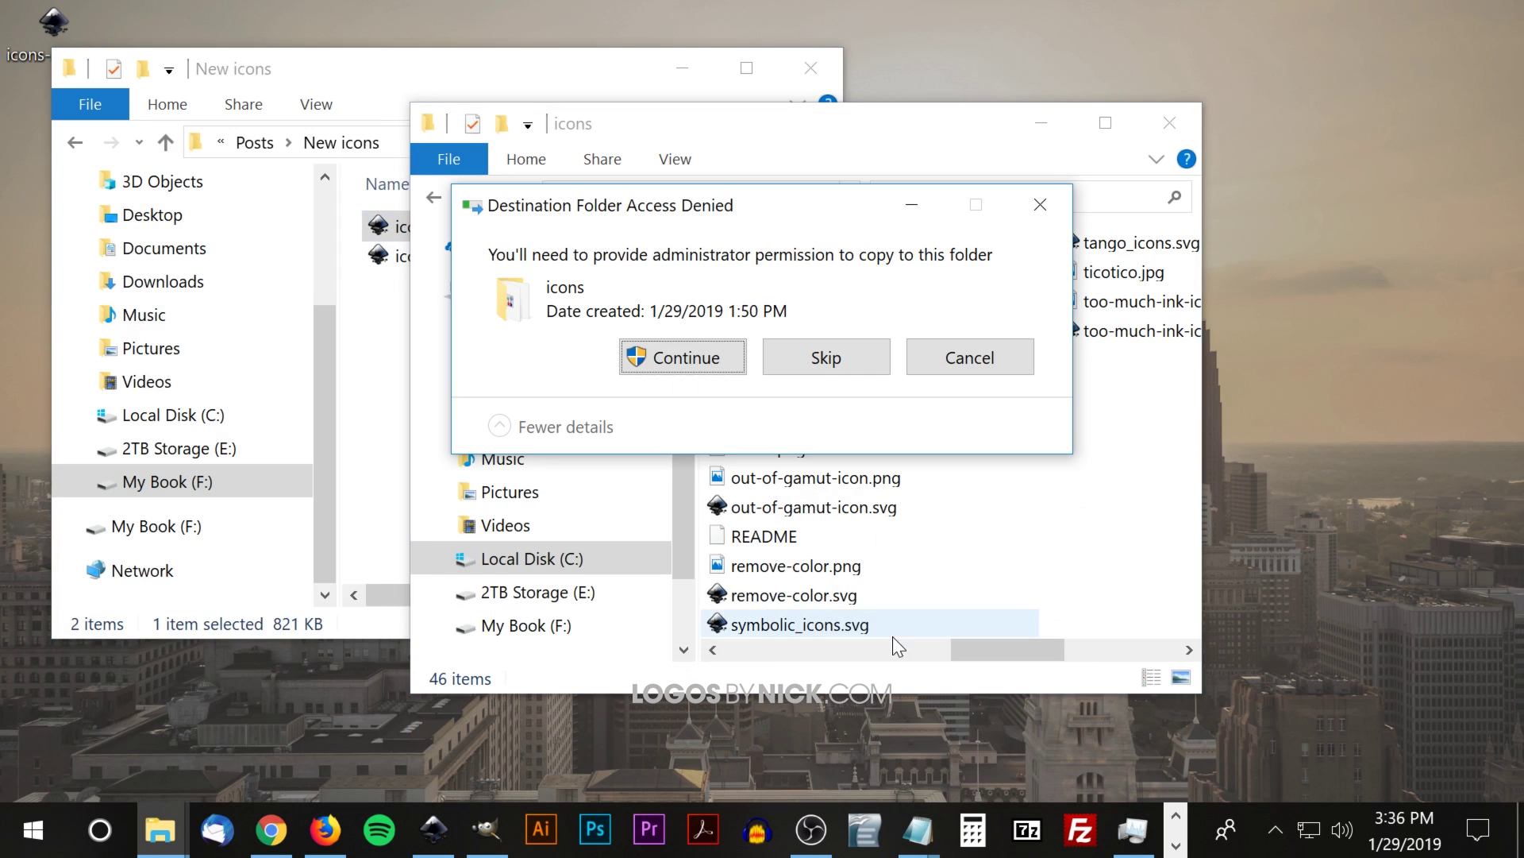
{"action": "left_click", "coordinate": [695, 349]}
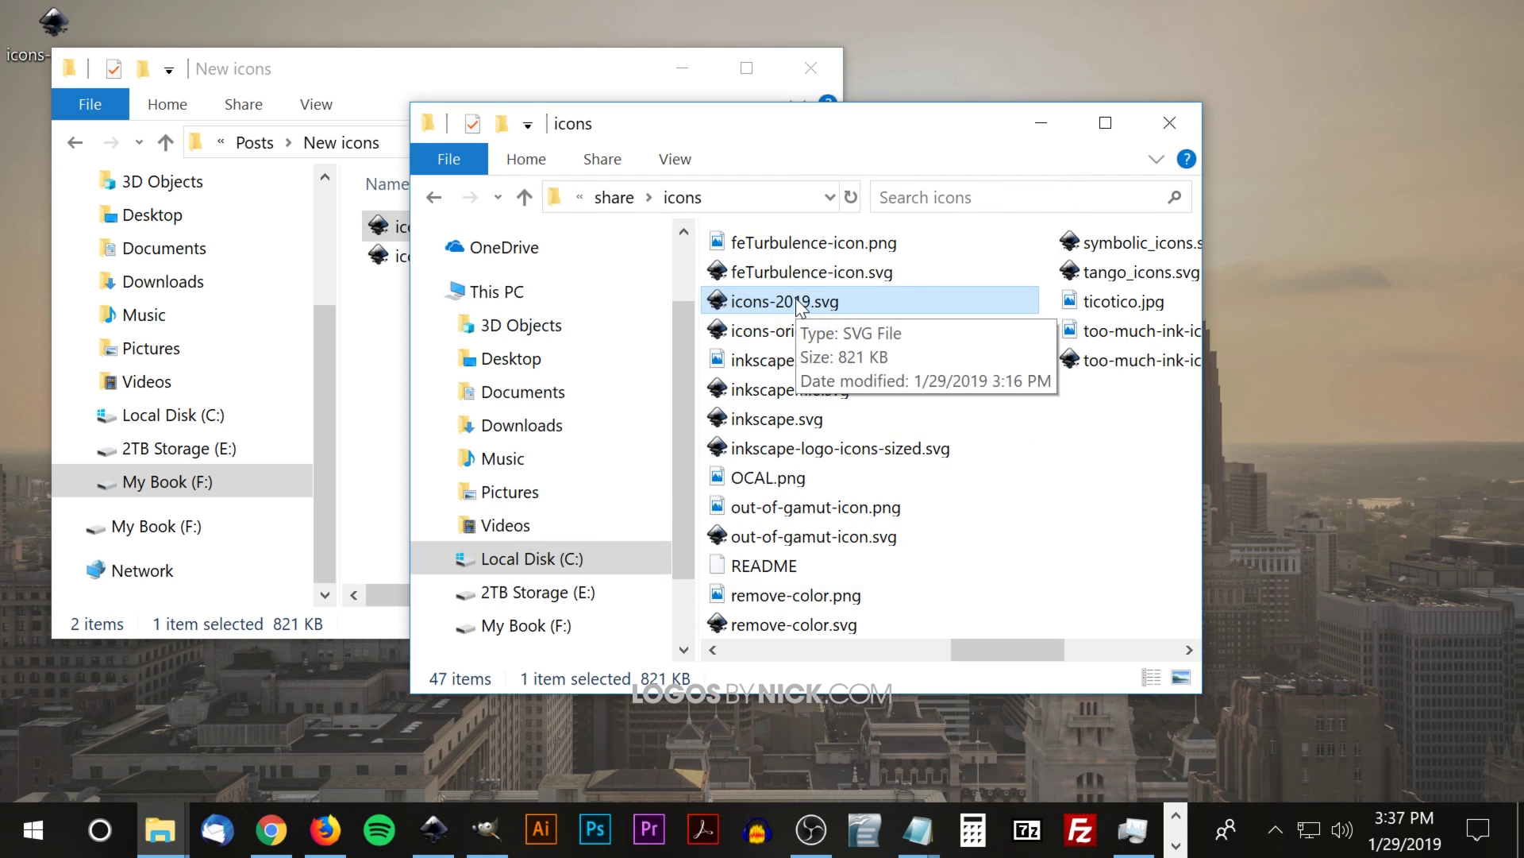
- Rename the copied icons-2019.svg to icons.svg
{"action": "right_click", "coordinate": [797, 302]}
{"action": "left_click", "coordinate": [534, 734]}
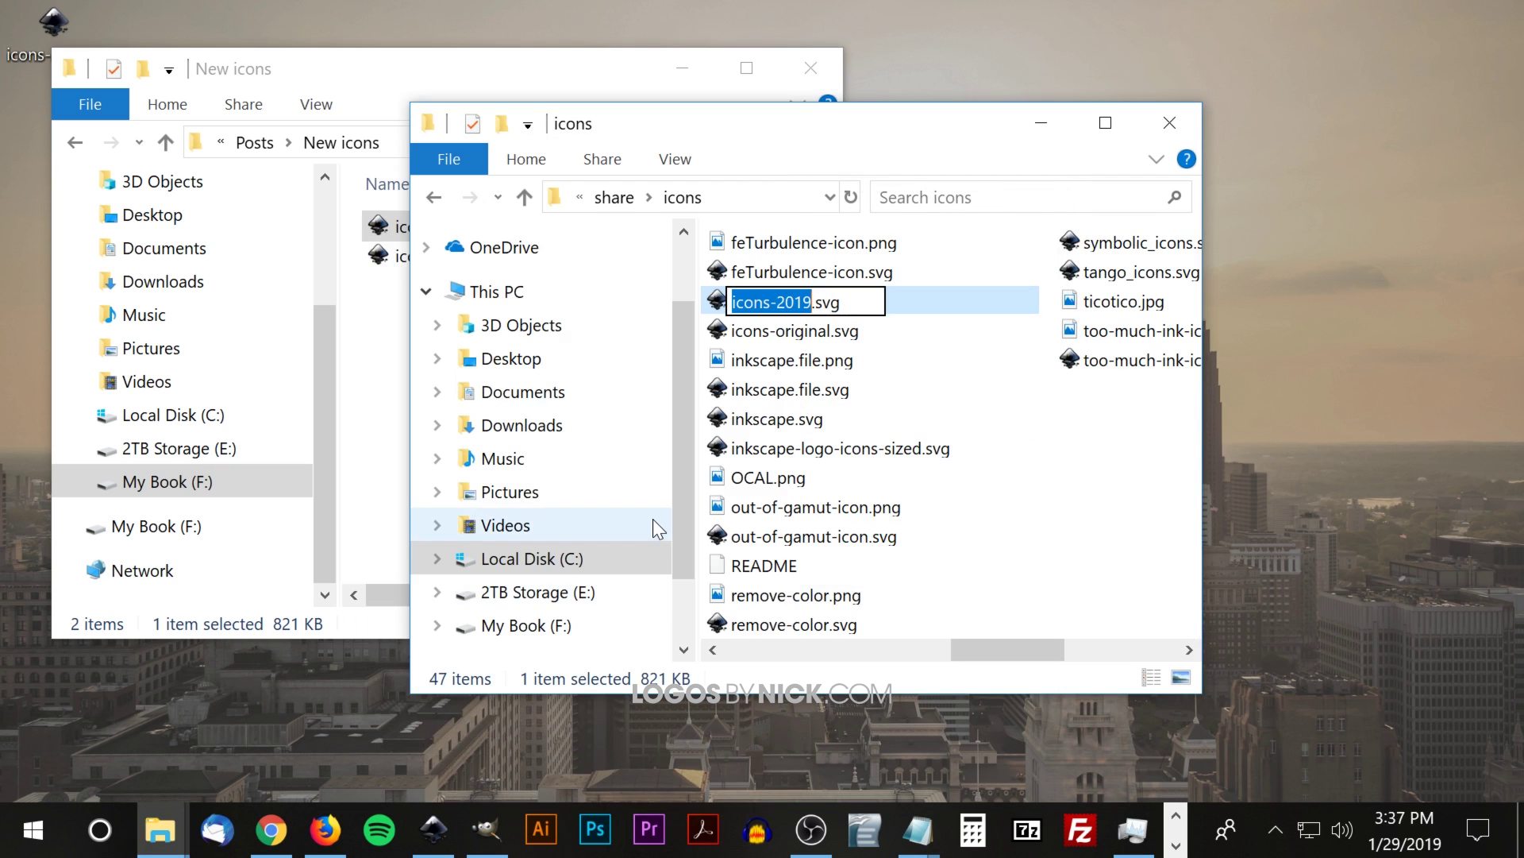
{"action": "key", "text": "Right"}
{"action": "key", "text": "BackSpace"}
{"action": "key", "text": "BackSpace"}
{"action": "key", "text": "BackSpace"}
{"action": "key", "text": "BackSpace"}
{"action": "key", "text": "BackSpace"}
{"action": "key", "text": "Return"}
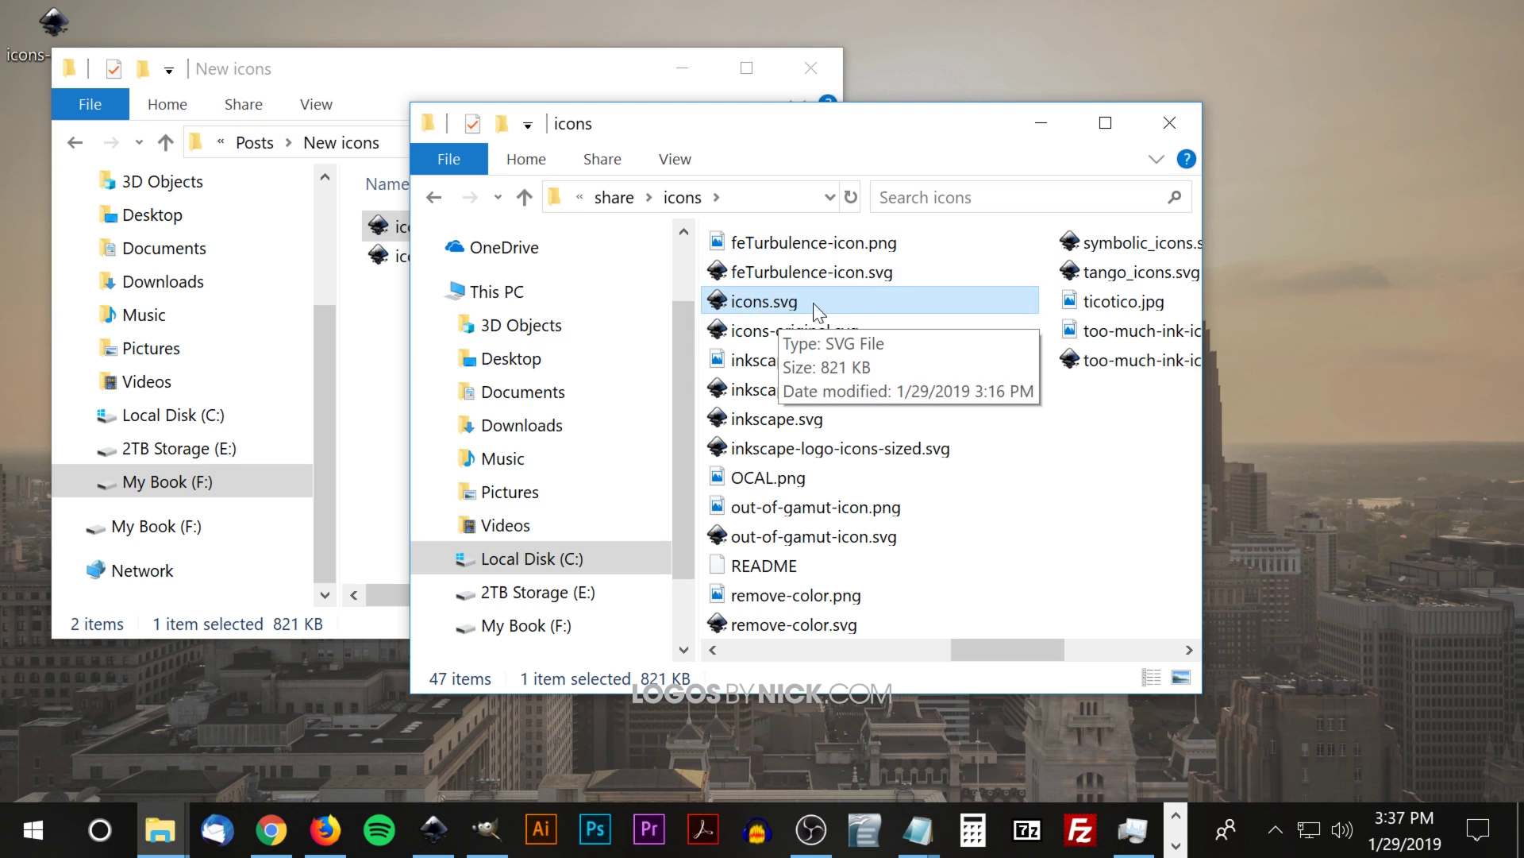
- Bring Inkscape forward from the taskbar and close it so it can restart with the new icons
{"action": "left_click", "coordinate": [1037, 474]}
{"action": "left_click", "coordinate": [436, 825]}
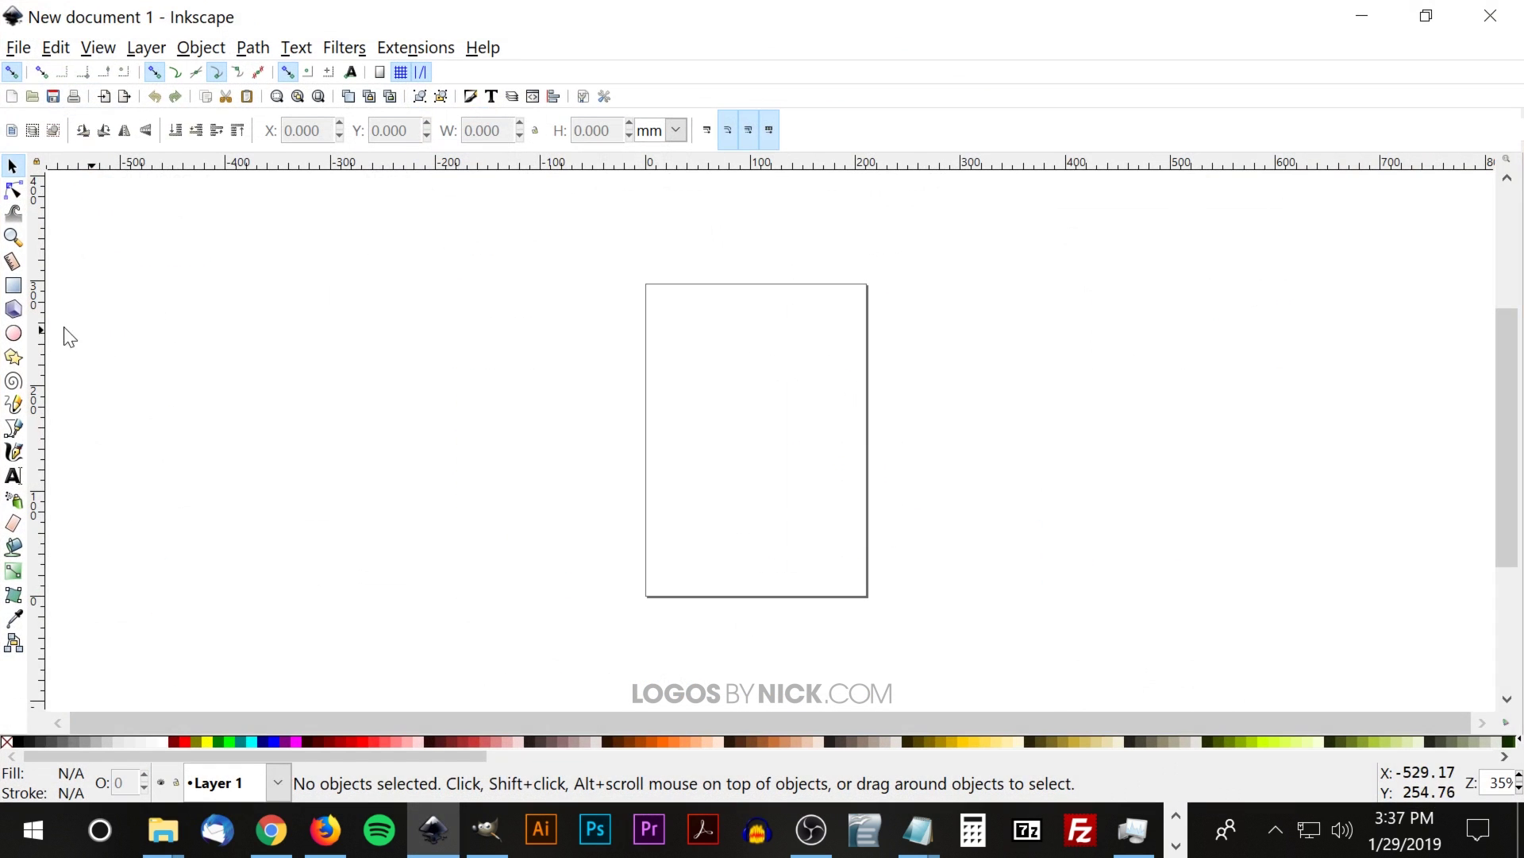
{"action": "left_click", "coordinate": [1490, 15]}
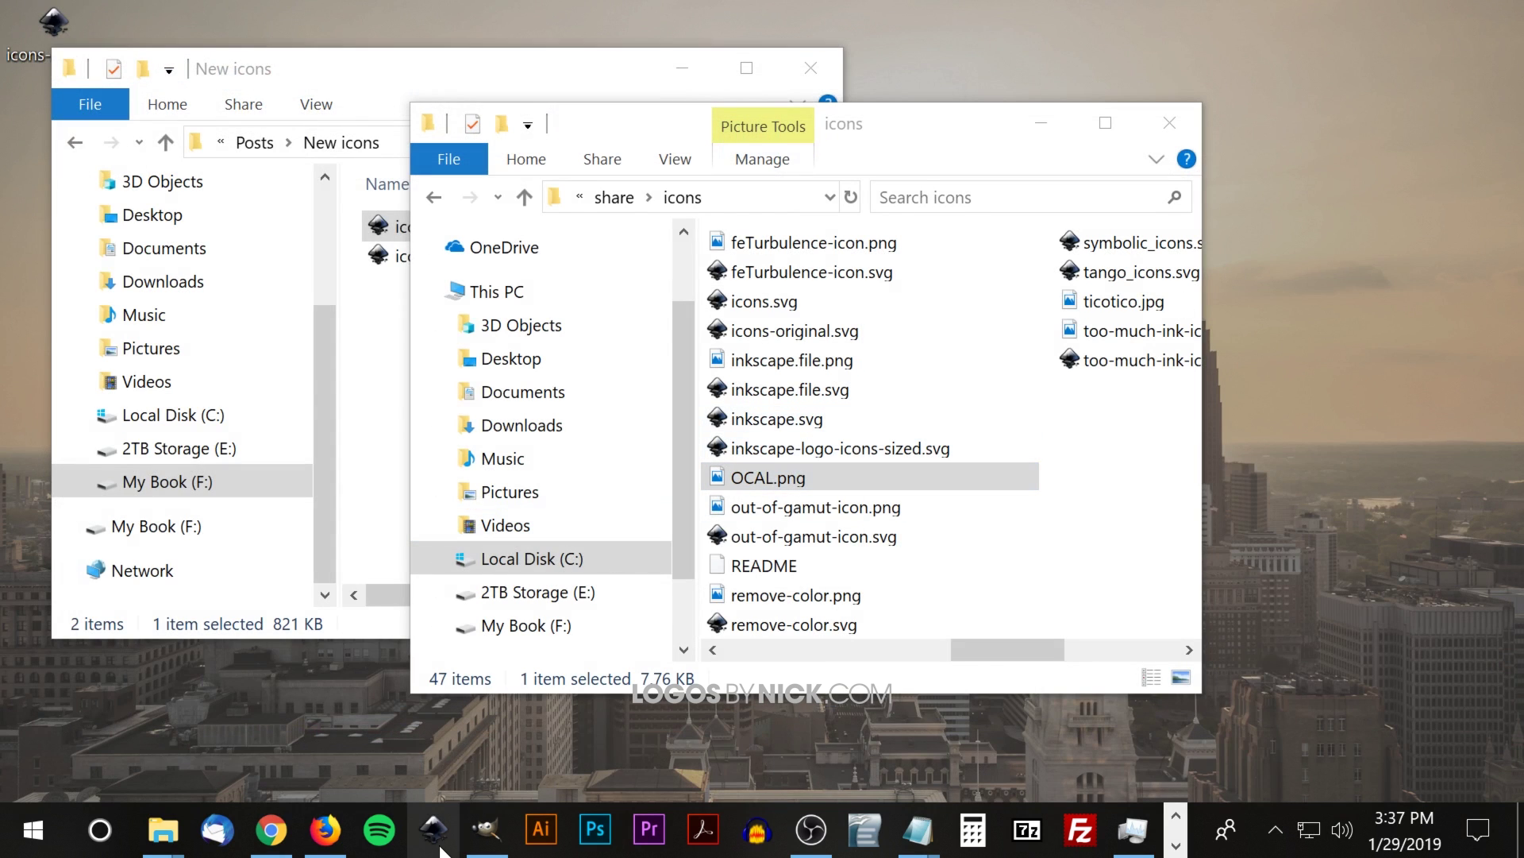